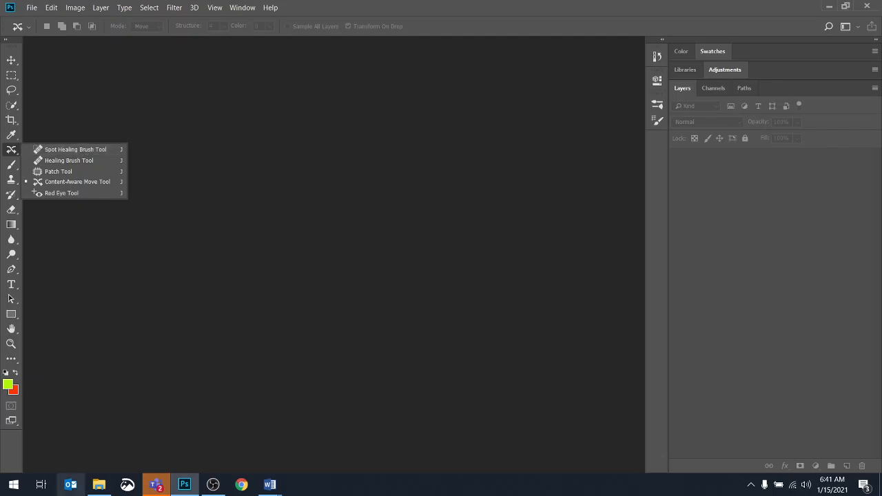
- Open Healing Tools (1).jpg from the Healing Tools Demo folder and duplicate its Background layer
left_click(98, 484)
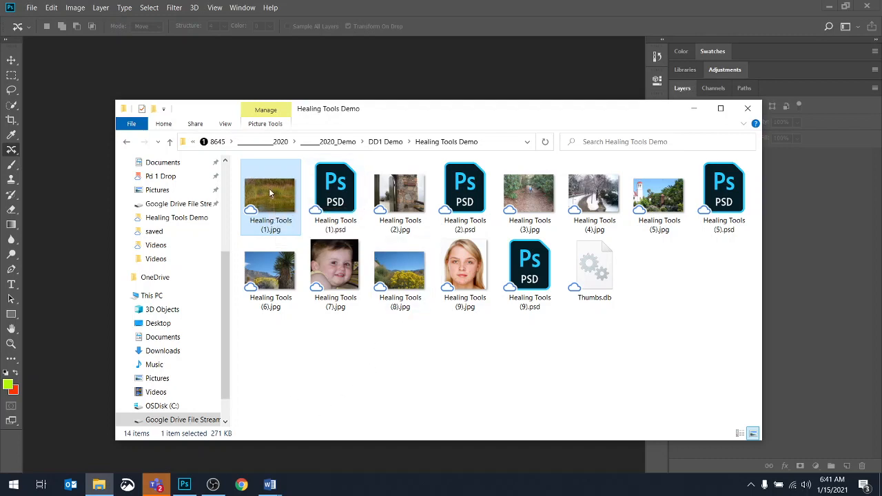
left_click_drag(271, 188, 65, 188)
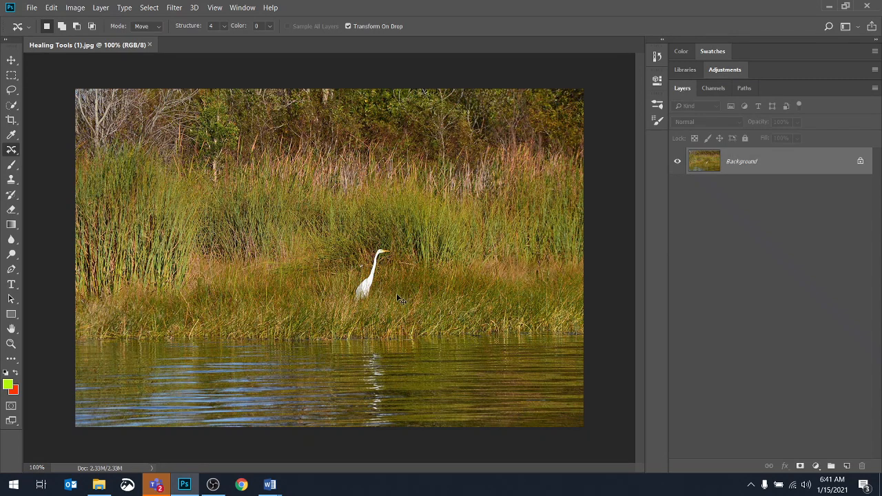
key("ctrl+j")
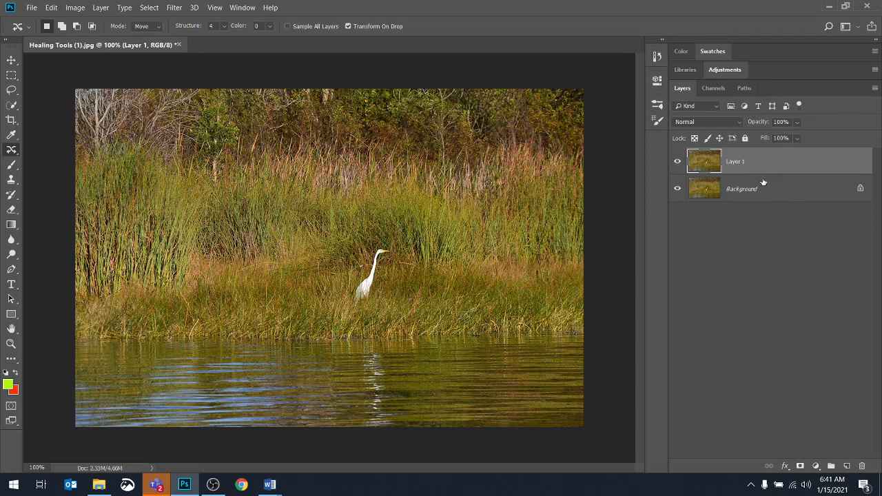
- Activate the Healing Brush Tool, reset it to its defaults and enlarge the brush to size 45
right_click(14, 151)
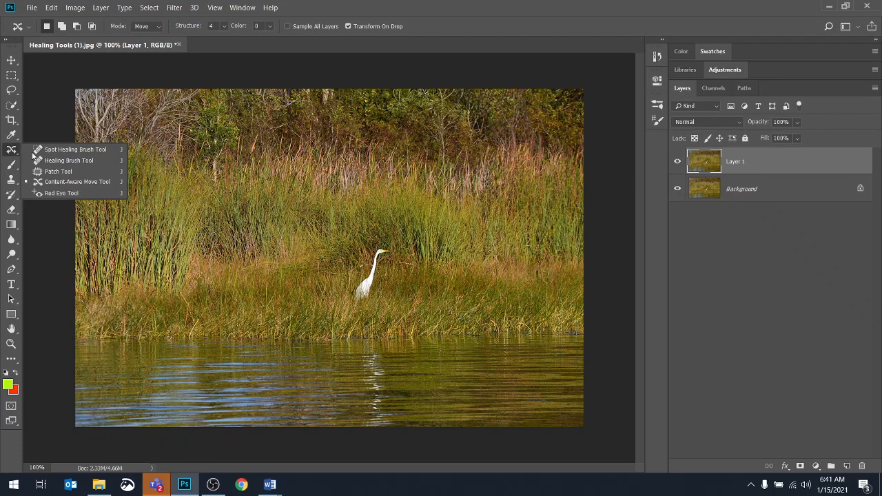
left_click(69, 160)
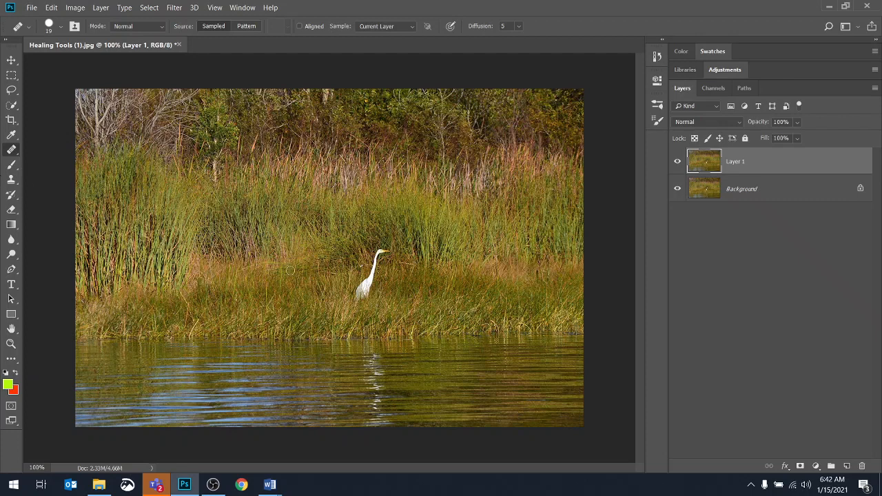
key("bracketright")
right_click(20, 29)
left_click(55, 27)
key("bracketright")
key("bracketright")
key("bracketright")
key("bracketright")
- Paint out the white bird with sampled grass and its reflection with sampled water, and revert the image to its saved state
left_click(284, 281, "alt")
mouse_move(386, 252)
left_mouse_down()
mouse_move(364, 302)
mouse_move(371, 266)
mouse_move(355, 297)
mouse_move(377, 274)
mouse_move(370, 252)
mouse_move(375, 268)
left_mouse_up()
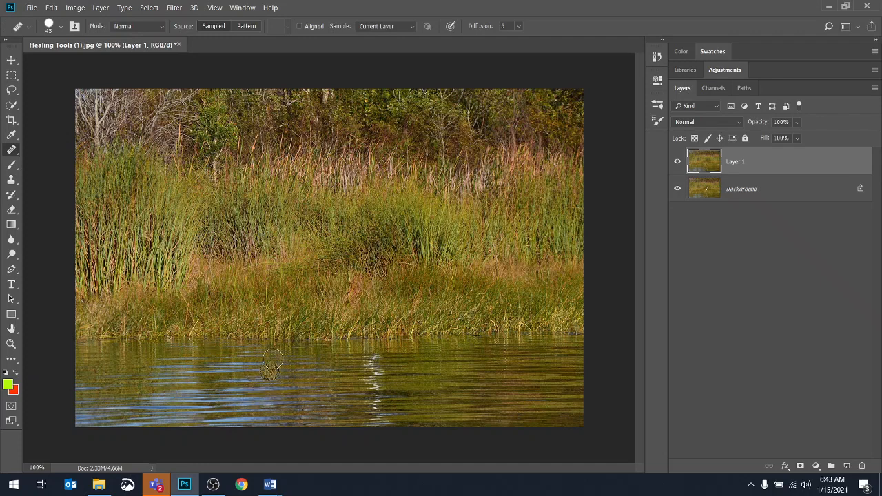
left_click(196, 377, "alt")
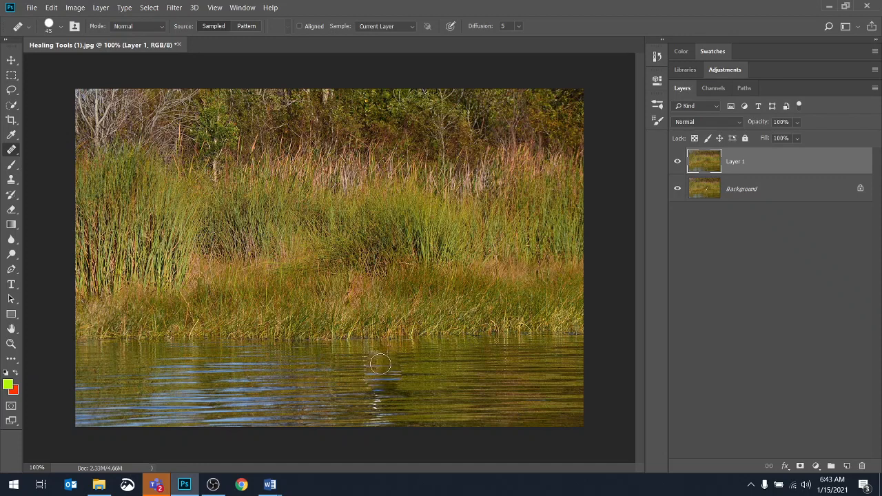
mouse_move(377, 362)
left_mouse_down()
mouse_move(380, 387)
mouse_move(373, 357)
mouse_move(382, 396)
mouse_move(388, 361)
mouse_move(401, 406)
mouse_move(456, 383)
left_mouse_up()
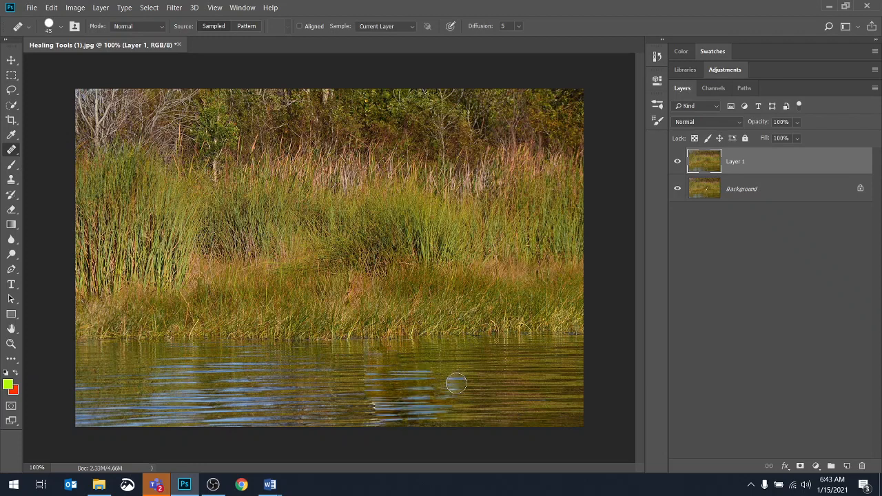
key("F12")
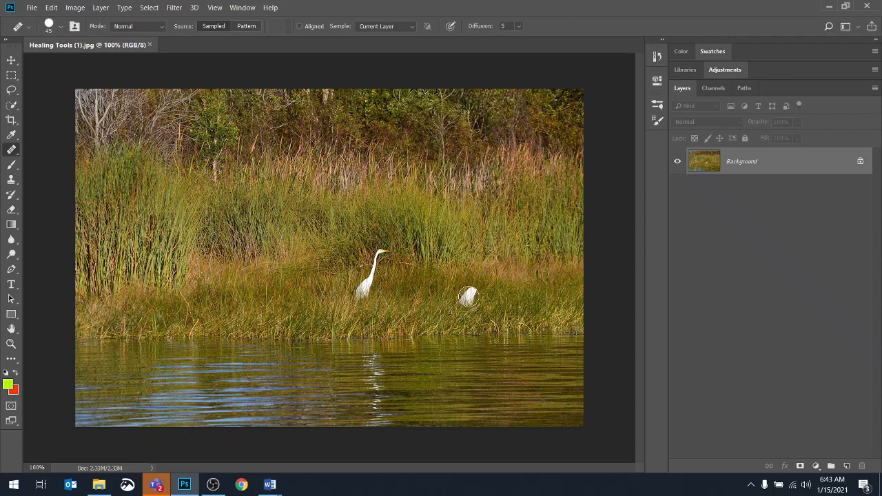
- Paint three copies of the sampled white bird into the grass on both sides of the original, and revert the image
left_click_drag(469, 297, 486, 262)
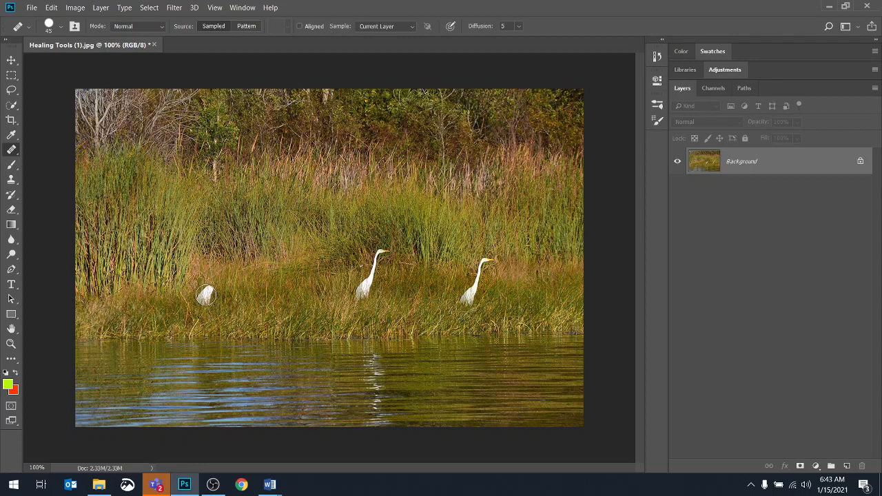
mouse_move(213, 293)
left_mouse_down()
mouse_move(234, 253)
mouse_move(239, 278)
left_mouse_up()
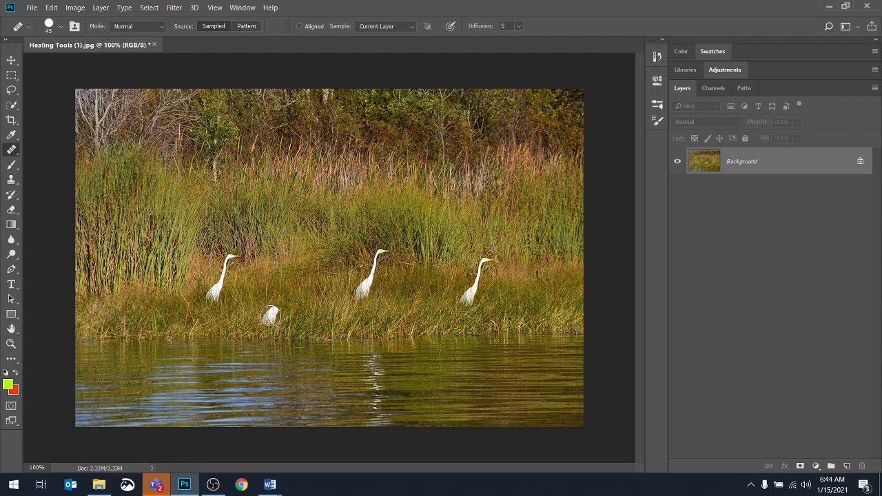
left_click_drag(270, 314, 291, 284)
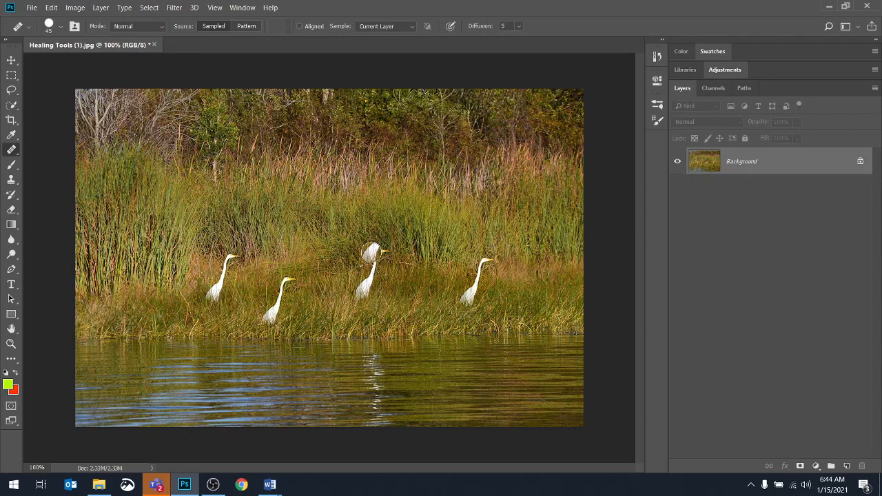
key("F12")
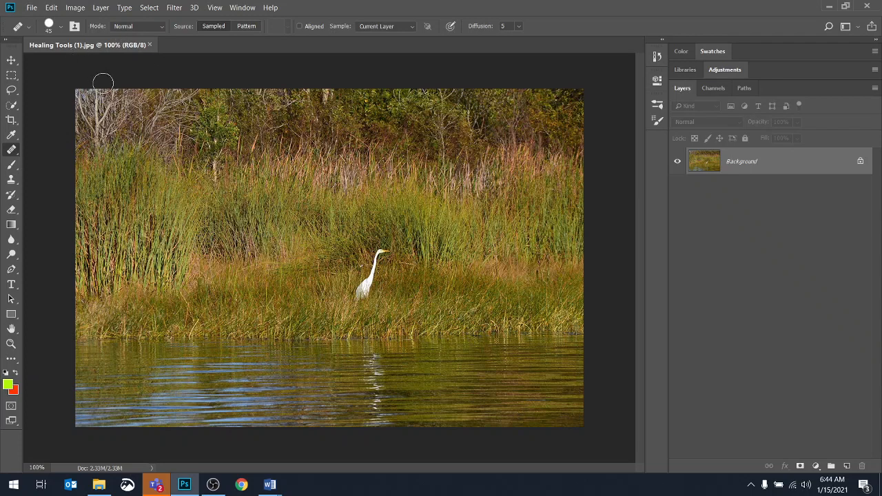
- Replace the open image with Healing Tools (9).jpg from the Healing Tools Demo folder and duplicate its Background layer
left_click(149, 45)
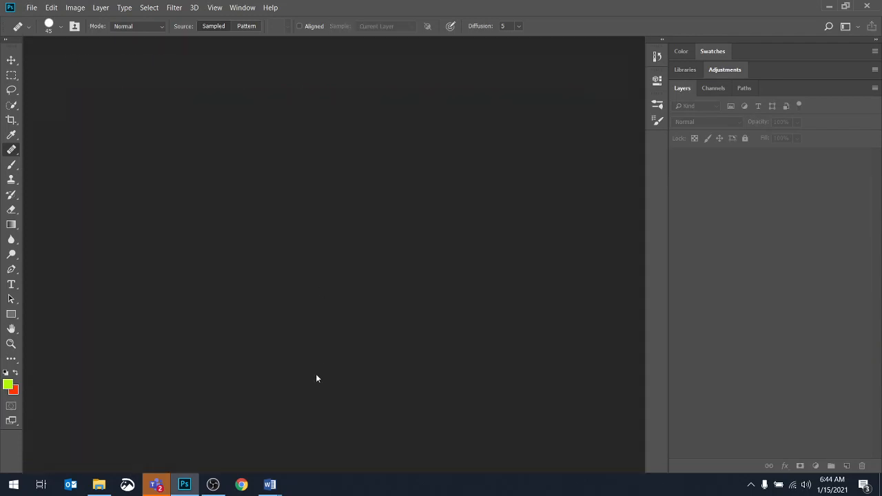
left_click(98, 484)
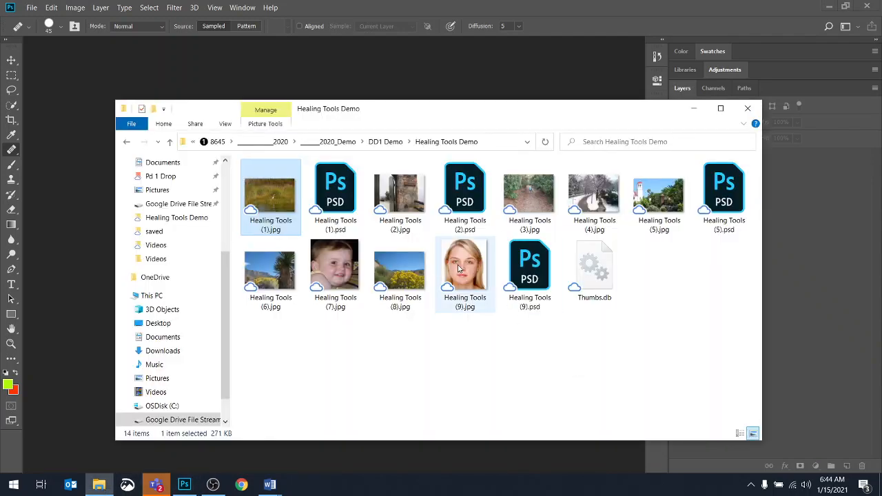
left_click_drag(464, 269, 82, 218)
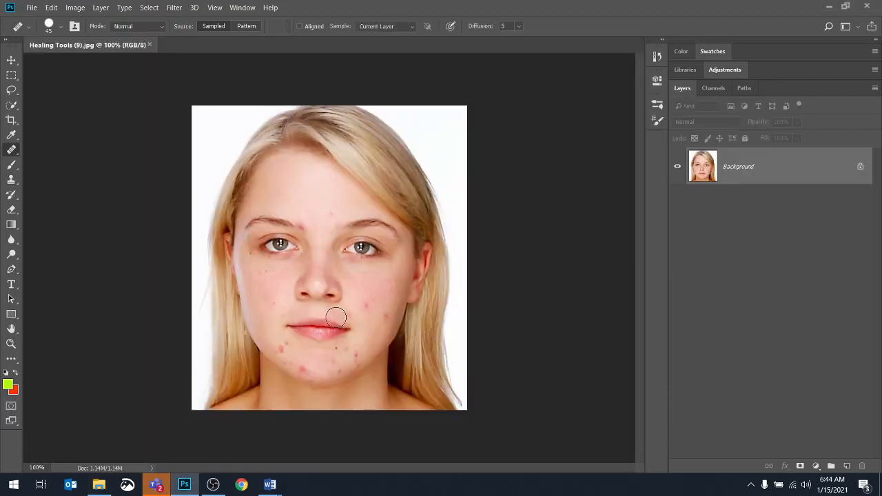
key("ctrl+j")
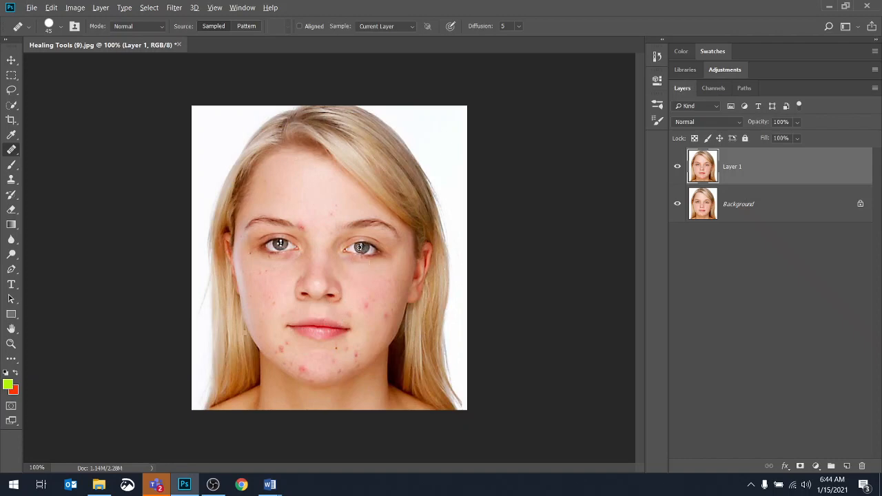
- Reset the Healing Brush Tool to its defaults and enlarge the brush to size 50
right_click(11, 150)
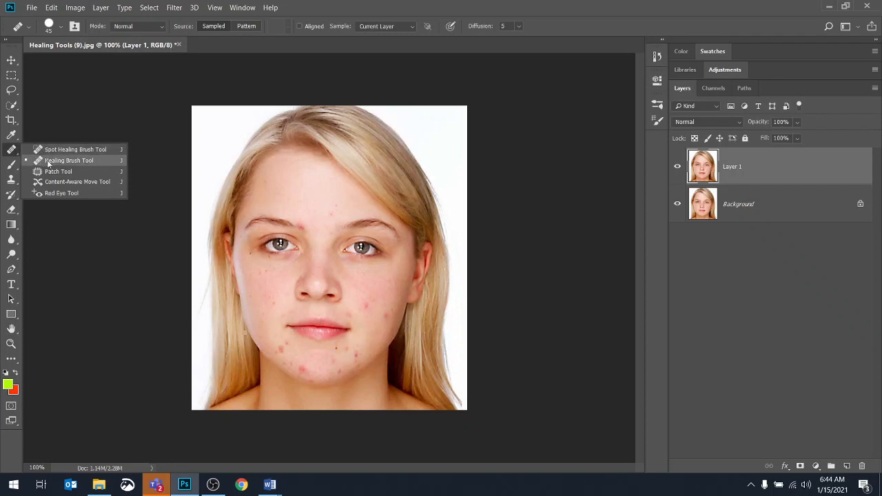
left_click(74, 164)
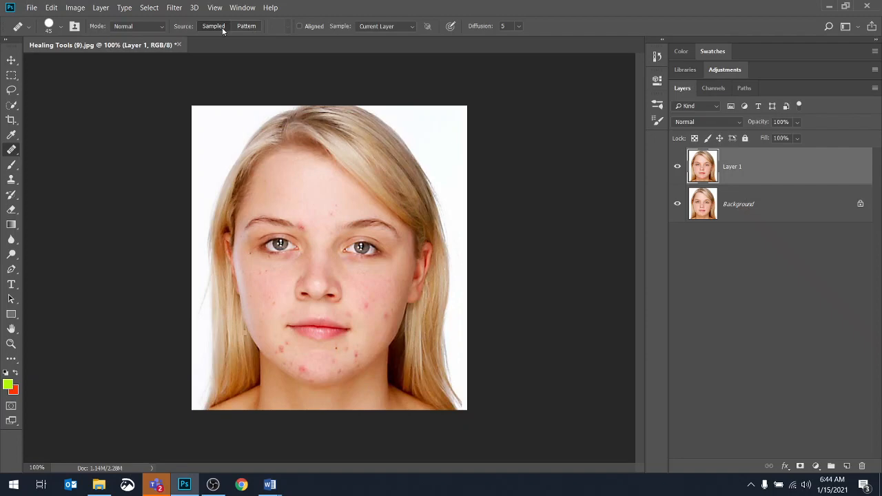
right_click(29, 28)
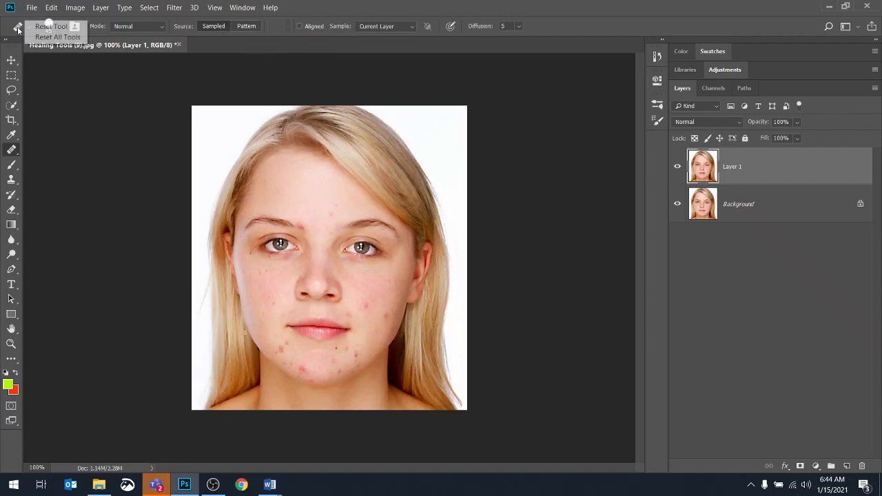
left_click(53, 29)
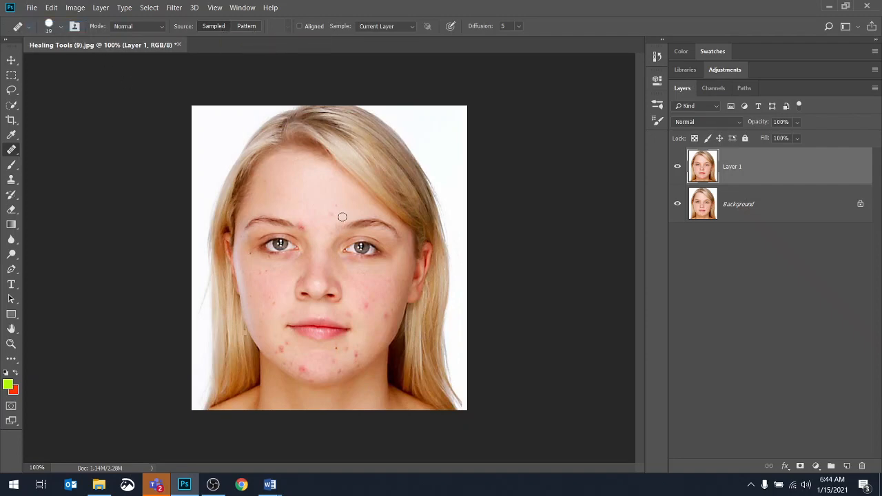
key("bracketright")
key("bracketright")
key("bracketright")
key("bracketright")
key("bracketright")
key("bracketright")
key("bracketright")
- Paint a sampled eye onto the forehead and the sampled mouth over the hair above it, and revert the portrait
left_click(361, 246, "alt")
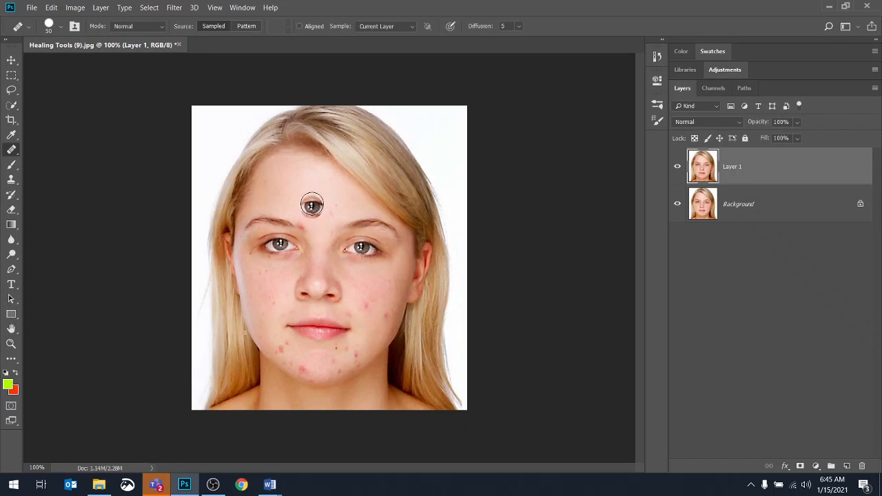
mouse_move(315, 201)
left_mouse_down()
mouse_move(305, 199)
mouse_move(326, 199)
left_mouse_up()
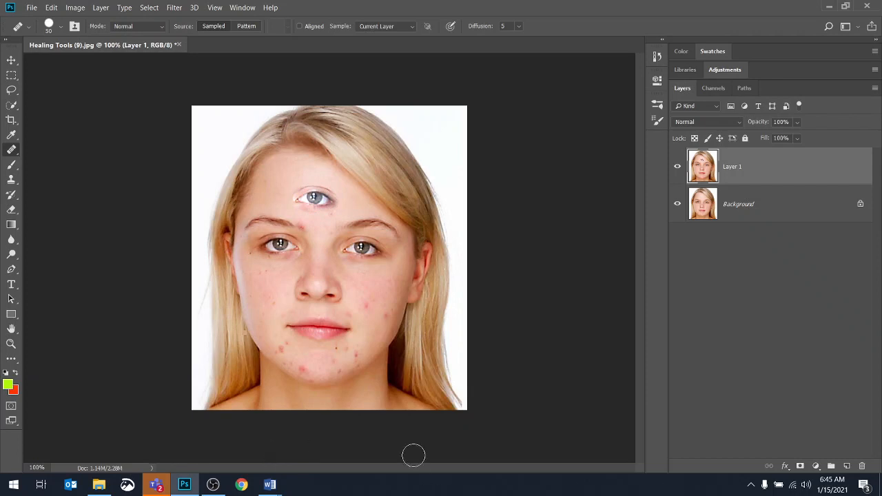
left_click(315, 329, "alt")
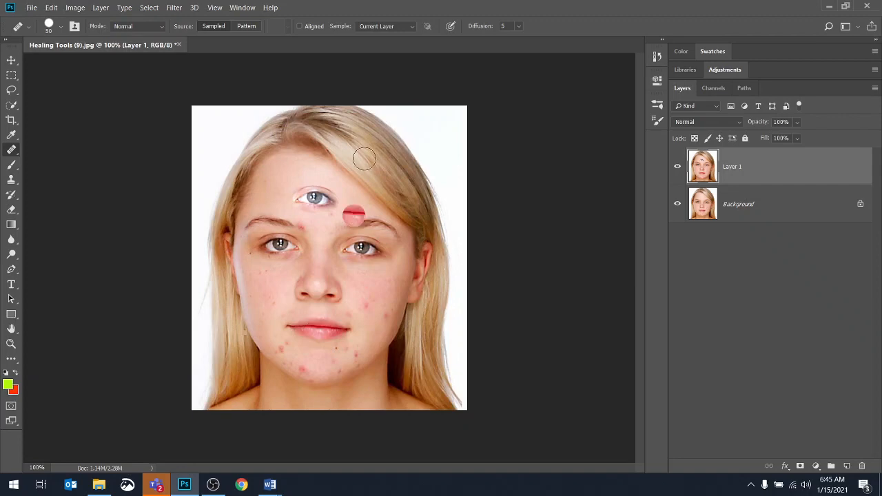
mouse_move(364, 133)
left_mouse_down()
mouse_move(332, 133)
mouse_move(377, 131)
mouse_move(332, 130)
mouse_move(366, 140)
mouse_move(349, 142)
mouse_move(368, 127)
mouse_move(321, 133)
mouse_move(345, 163)
mouse_move(379, 153)
mouse_move(376, 113)
mouse_move(308, 125)
mouse_move(427, 138)
mouse_move(403, 90)
mouse_move(328, 145)
mouse_move(397, 169)
mouse_move(427, 150)
mouse_move(312, 184)
mouse_move(366, 188)
mouse_move(480, 160)
mouse_move(458, 122)
mouse_move(358, 158)
mouse_move(309, 164)
mouse_move(373, 138)
left_mouse_up()
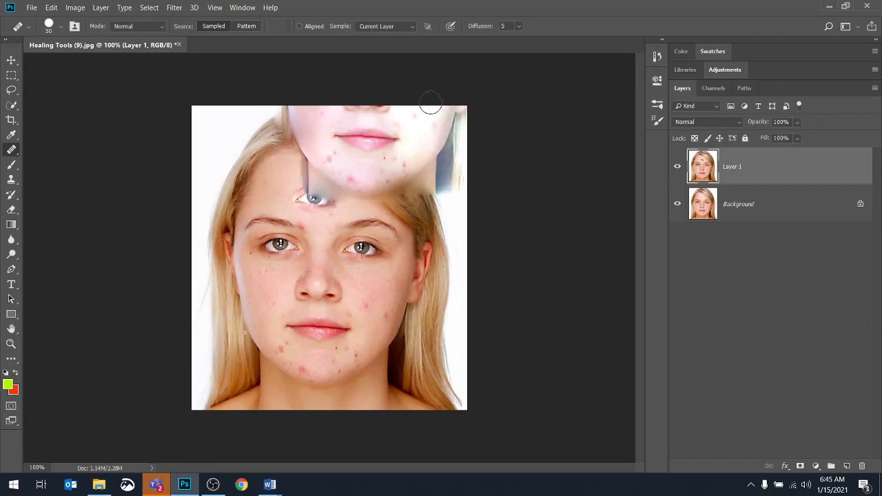
left_click_drag(409, 219, 402, 239)
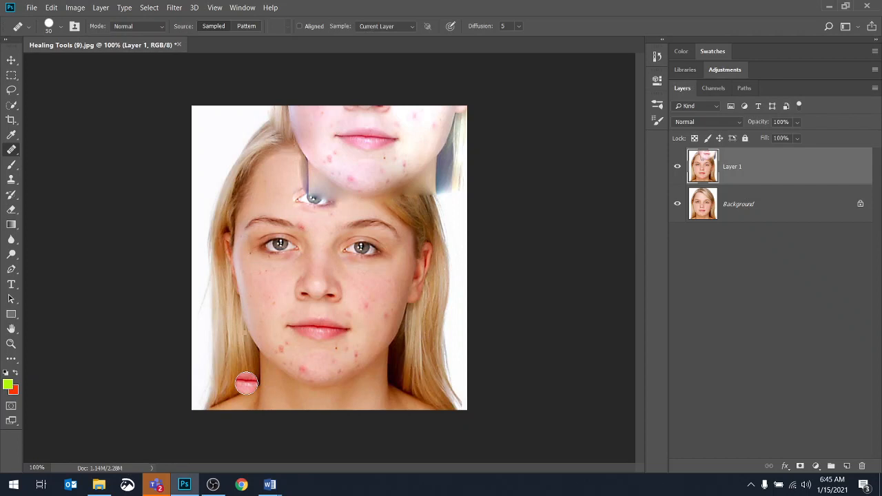
key("ctrl+z")
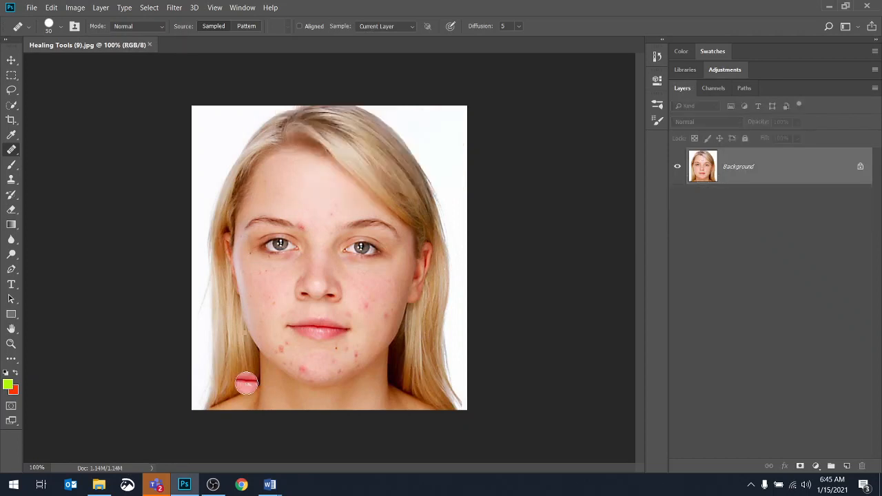
- Duplicate the Background layer and paint the sampled upper-left hair area over the portrait's lower-right part with a size 300 Healing Brush
key("ctrl+j")
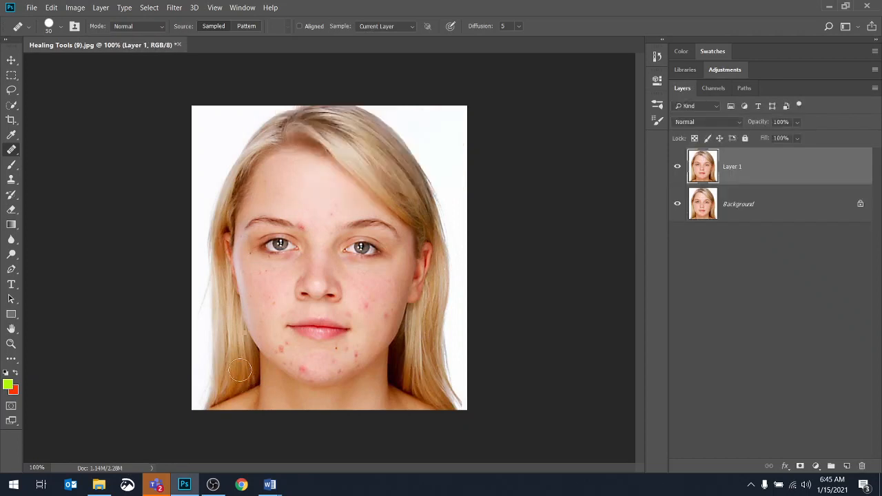
key("bracketright")
key("bracketright")
key("bracketright")
key("bracketright")
key("bracketright")
key("bracketright")
key("bracketright")
key("bracketright")
key("bracketright")
key("bracketright")
key("bracketright")
left_click(247, 171, "alt")
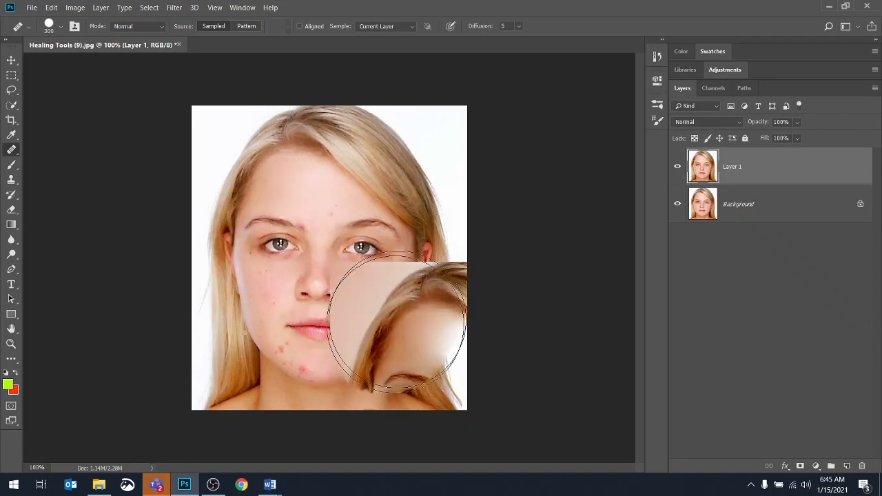
mouse_move(390, 303)
left_mouse_down()
mouse_move(388, 344)
mouse_move(432, 337)
mouse_move(414, 335)
mouse_move(384, 295)
mouse_move(502, 413)
left_mouse_up()
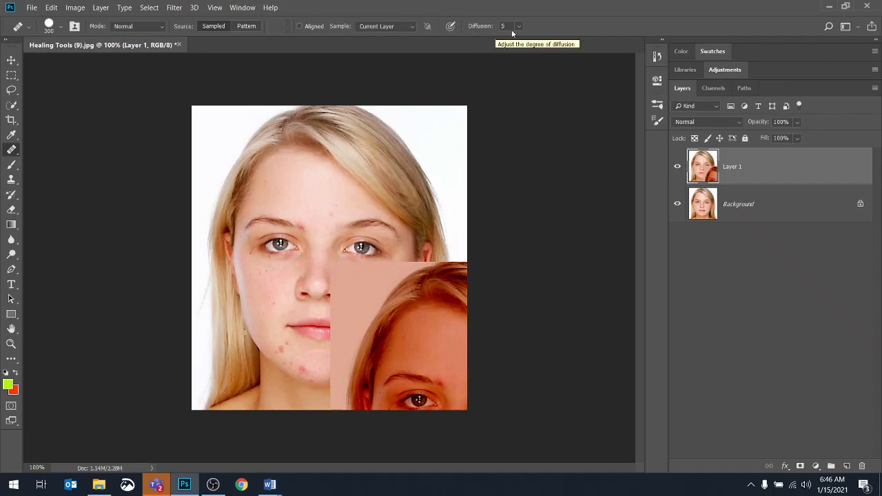
- Heal over the upper face with Diffusion 7 and over the portrait's lower-left area with Diffusion 1, using the same sample
left_click_drag(477, 31, 487, 31)
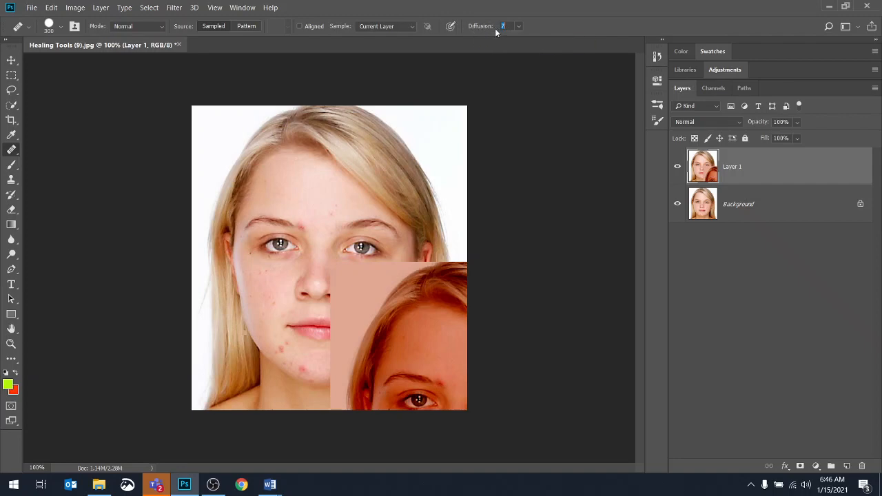
left_click_drag(268, 172, 391, 153)
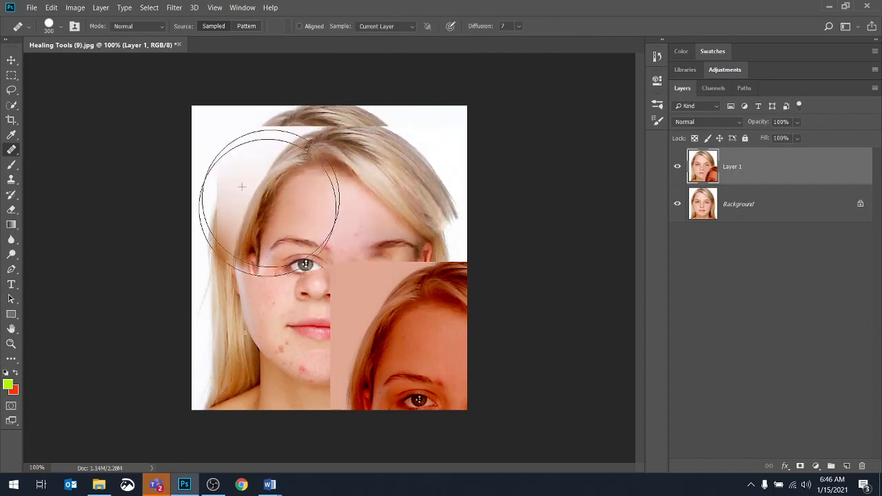
left_click_drag(485, 31, 471, 31)
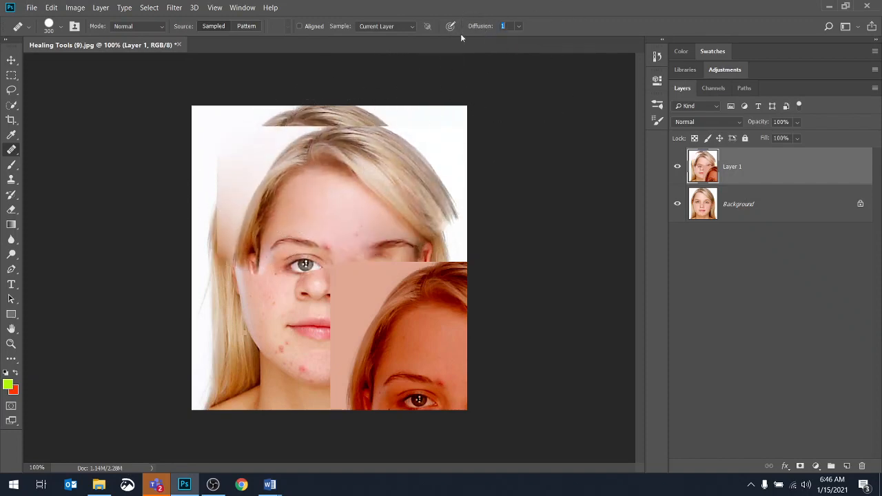
mouse_move(287, 248)
left_mouse_down()
mouse_move(223, 386)
mouse_move(262, 324)
mouse_move(290, 386)
left_mouse_up()
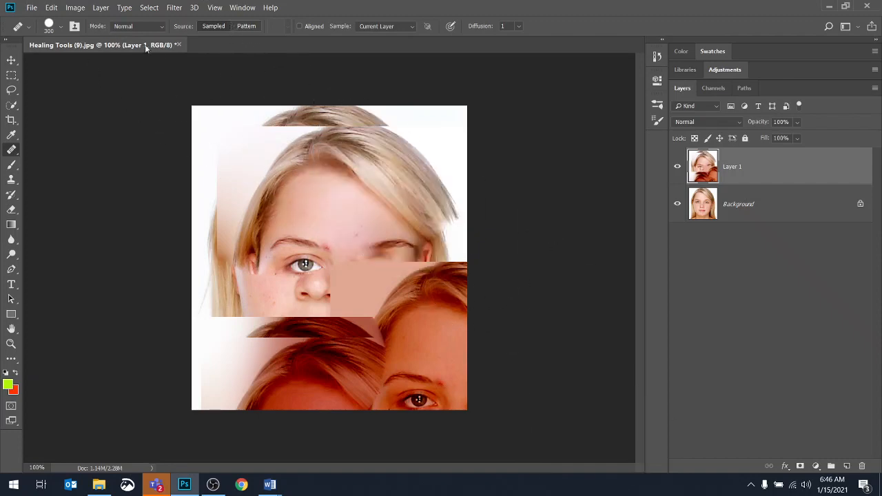
- Close the edited portrait without saving and open Healing Tools (1).jpg from the Healing Tools Demo folder
left_click(178, 45)
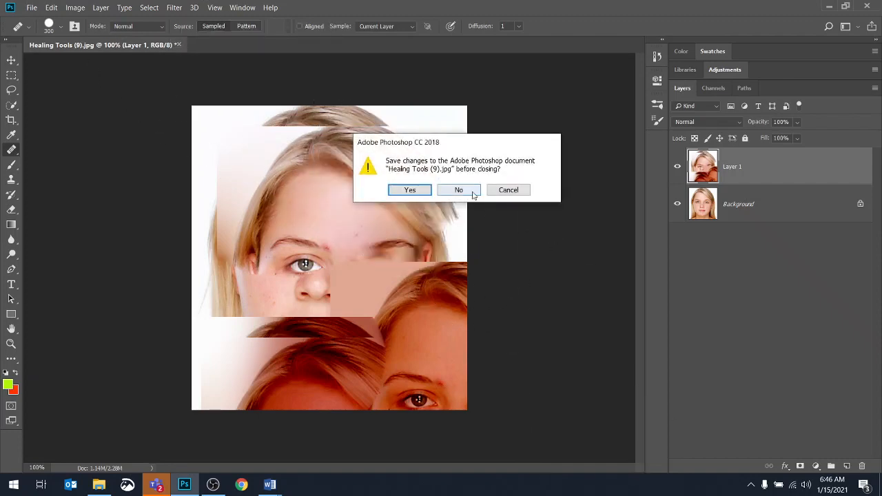
left_click(463, 190)
left_click(99, 484)
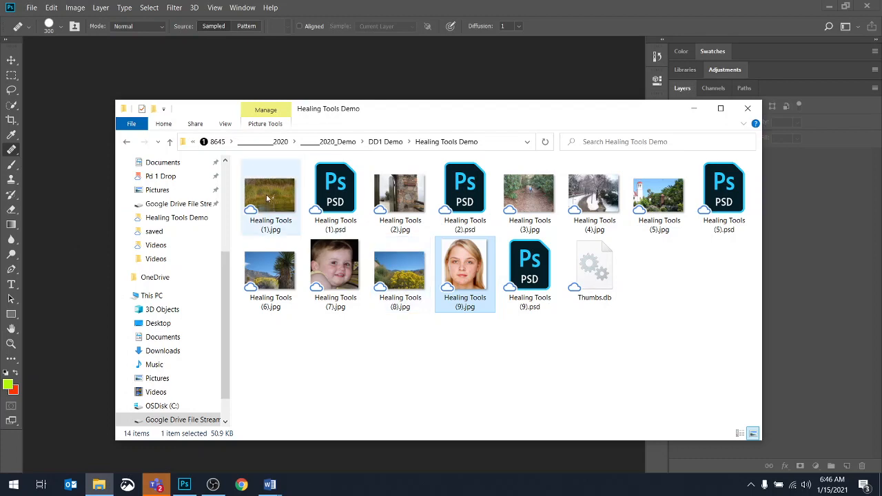
left_click_drag(272, 192, 78, 180)
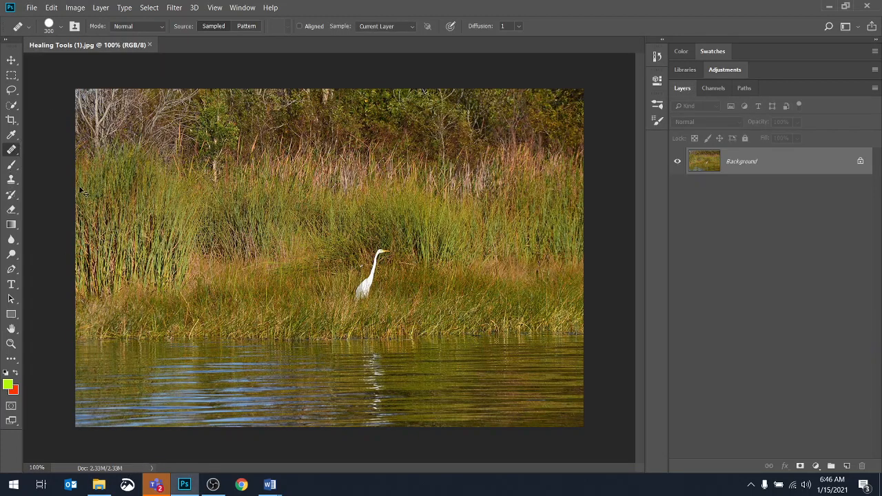
- Duplicate the Background layer of the marsh photo and reset the Patch Tool to its defaults
key("ctrl+j")
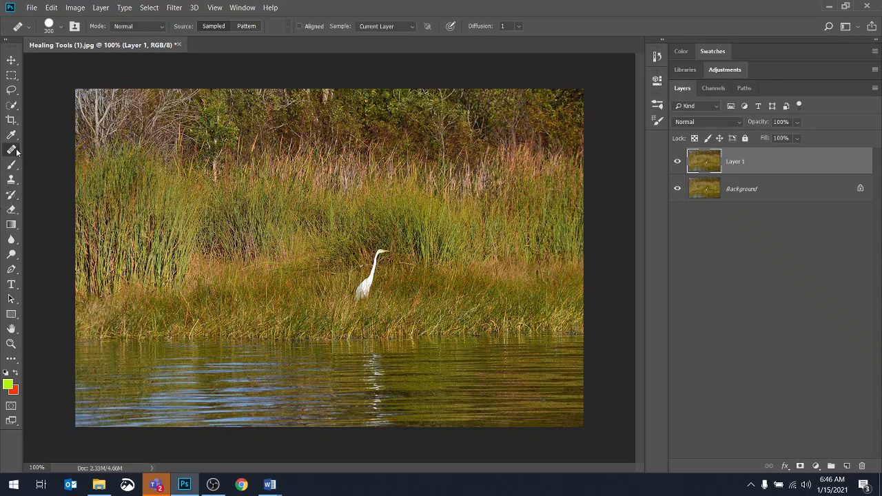
right_click(15, 150)
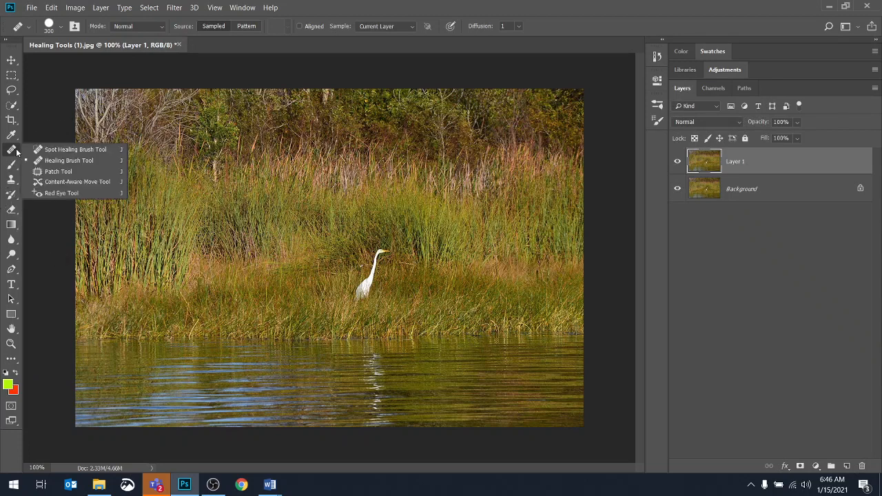
left_click(58, 172)
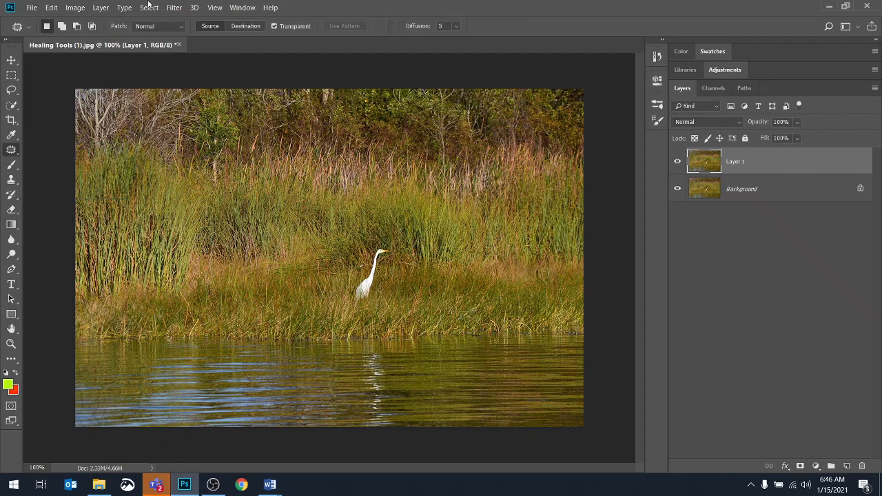
right_click(17, 27)
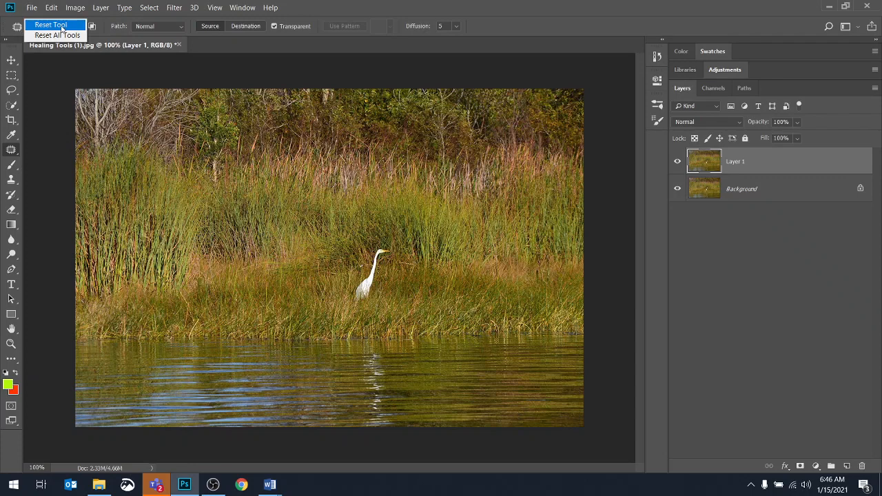
left_click(50, 25)
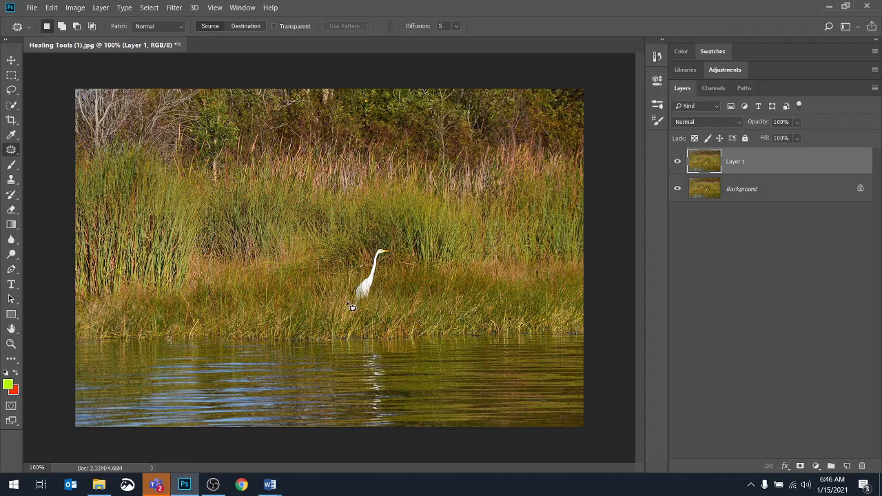
- Outline the white egret with the Patch Tool, replace it with the grass beside it on the right, and clear the selection
mouse_move(352, 306)
left_mouse_down()
mouse_move(379, 250)
mouse_move(400, 252)
mouse_move(394, 266)
left_mouse_up()
mouse_move(374, 310)
left_mouse_down()
mouse_move(351, 307)
mouse_move(344, 295)
left_mouse_up()
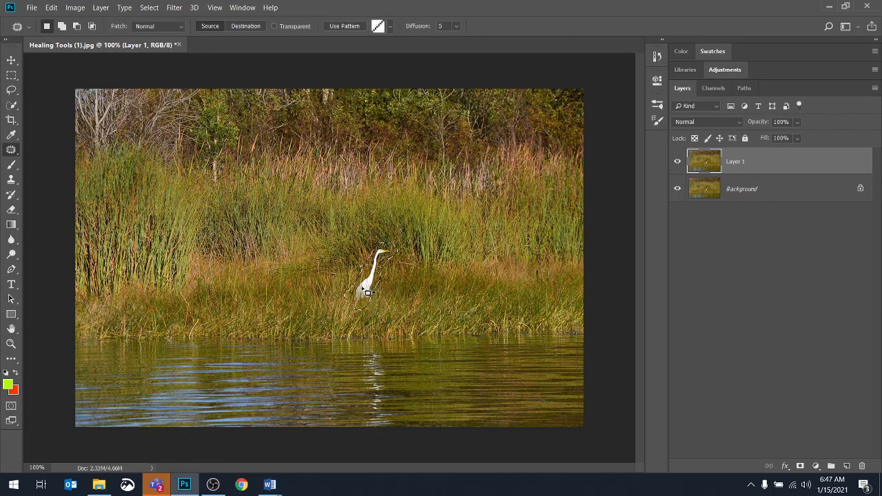
left_click_drag(368, 292, 417, 291)
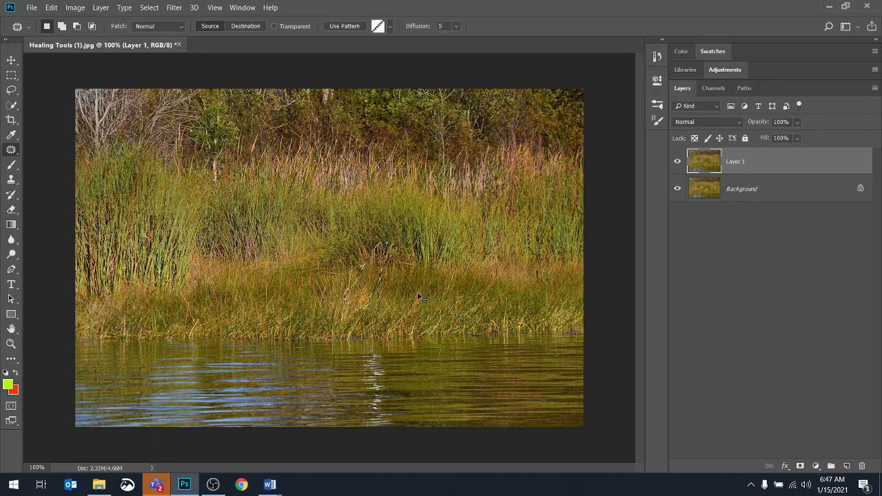
key("ctrl+d")
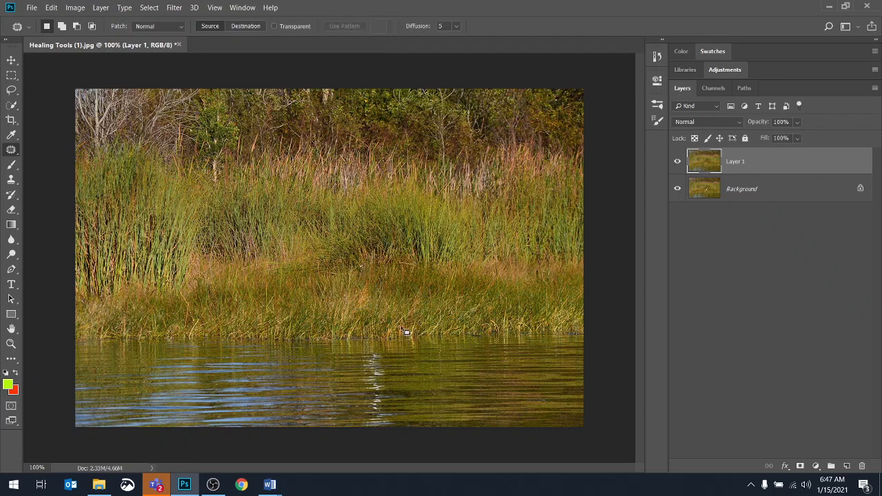
- Undo back to the outlined egret, patch it with the water to its lower right, and revert the image
left_click_drag(377, 293, 366, 310)
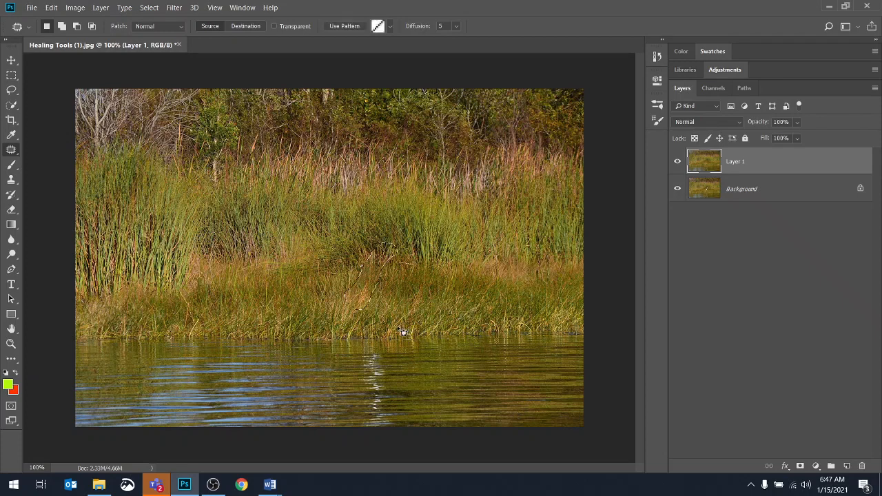
key("ctrl+z")
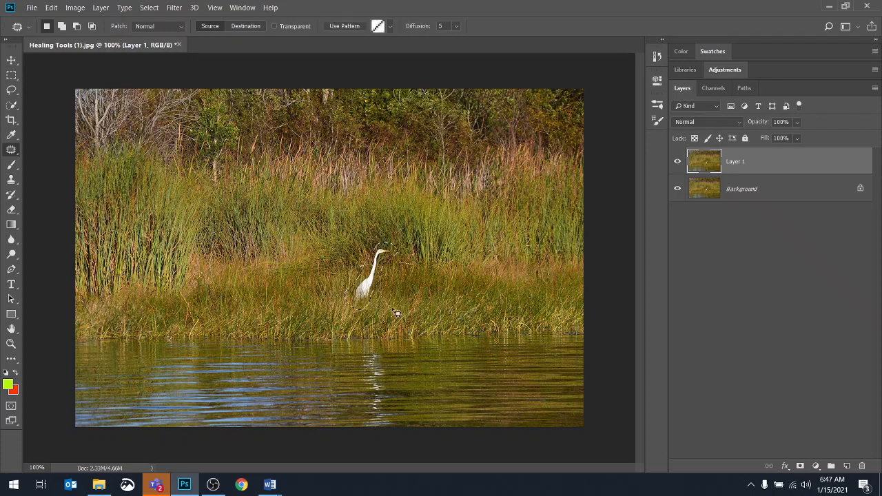
left_click_drag(378, 285, 475, 385)
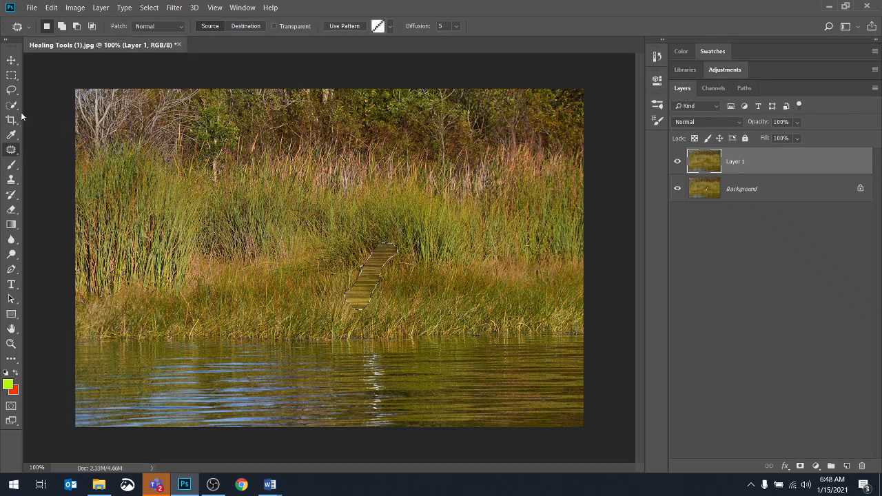
key("F12")
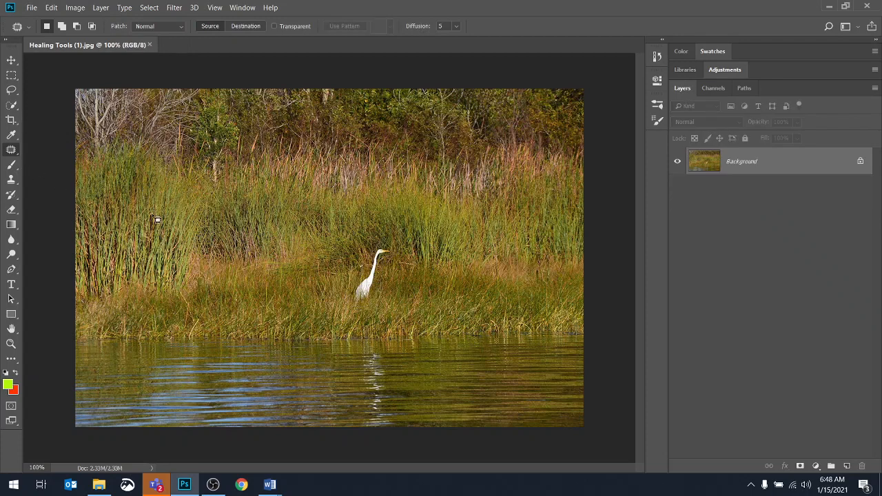
- Switch to the Content-Aware Move Tool and duplicate the Background layer
right_click(16, 155)
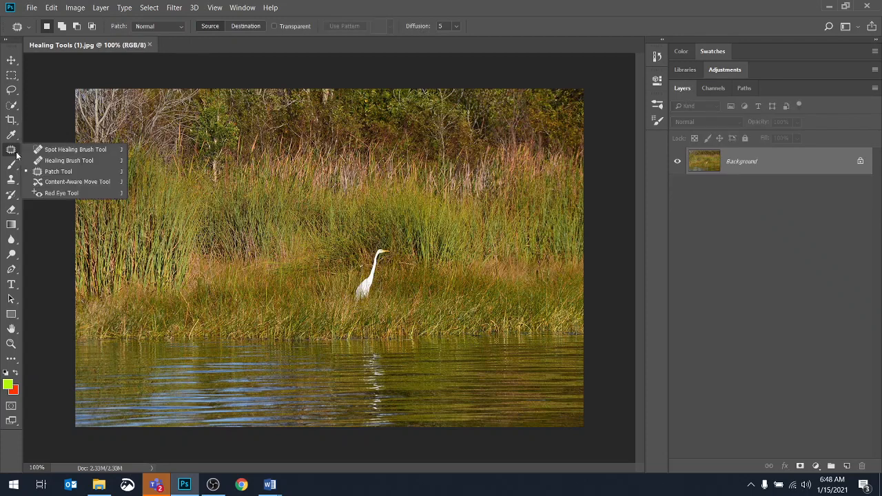
left_click(82, 182)
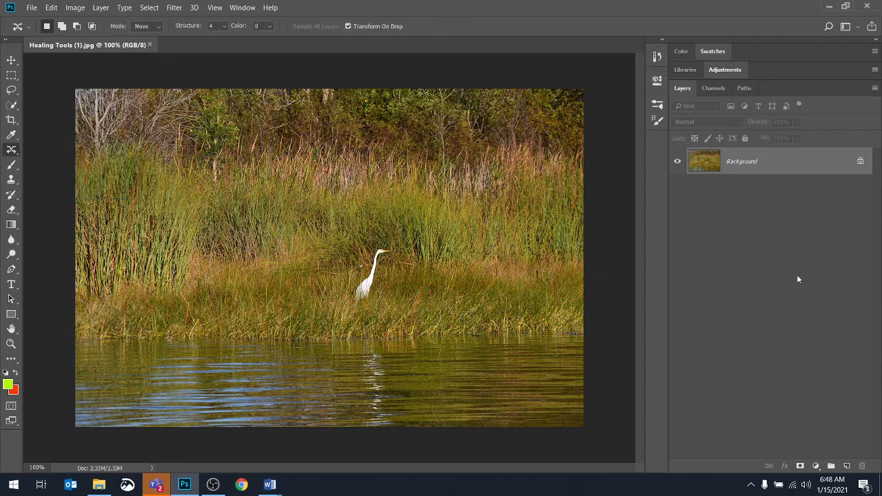
key("ctrl+j")
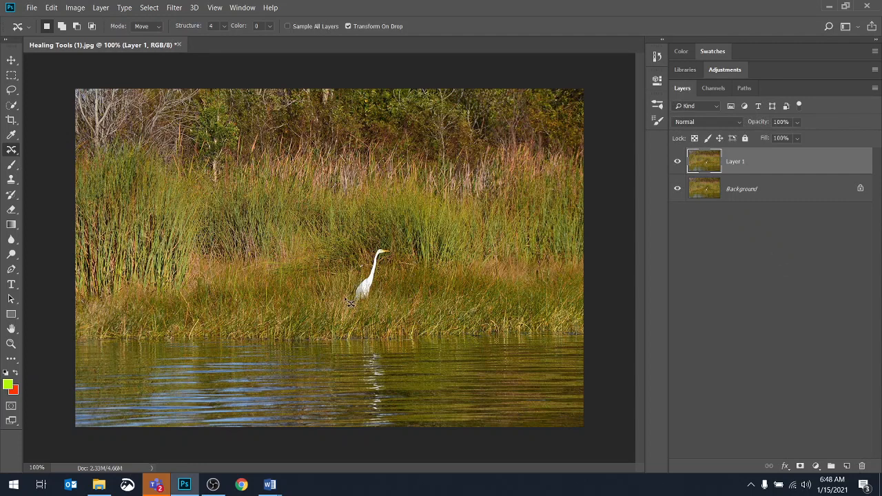
- Outline the egret loosely, move it a short distance left with Content-Aware Move, and undo the move
mouse_move(343, 297)
left_mouse_down()
mouse_move(389, 245)
mouse_move(401, 262)
mouse_move(390, 287)
mouse_move(364, 308)
mouse_move(344, 297)
left_mouse_up()
left_click_drag(365, 293, 296, 295)
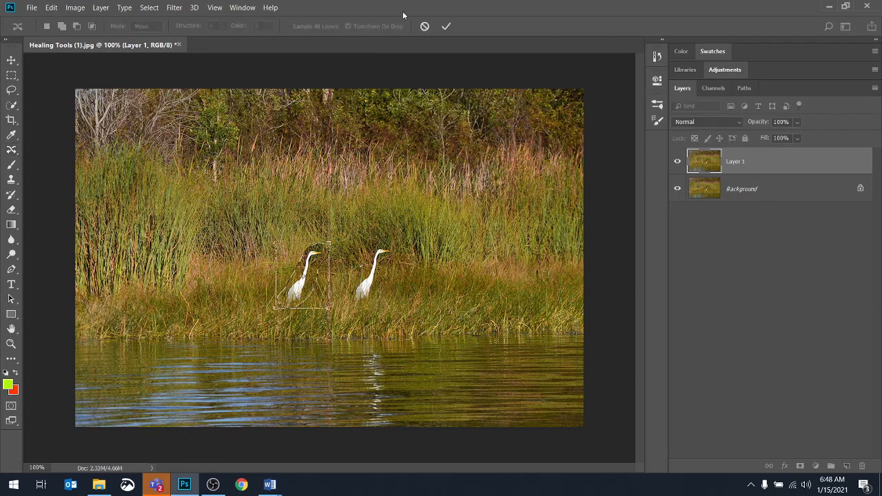
left_click(448, 26)
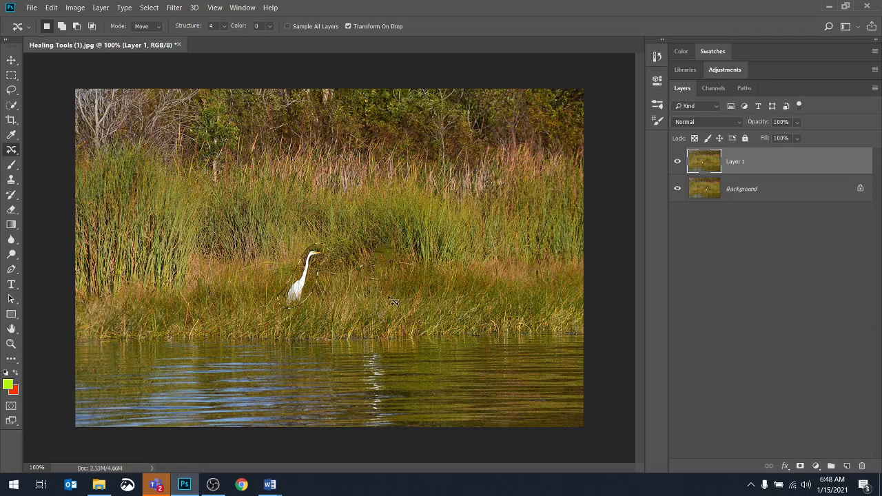
key("ctrl+z")
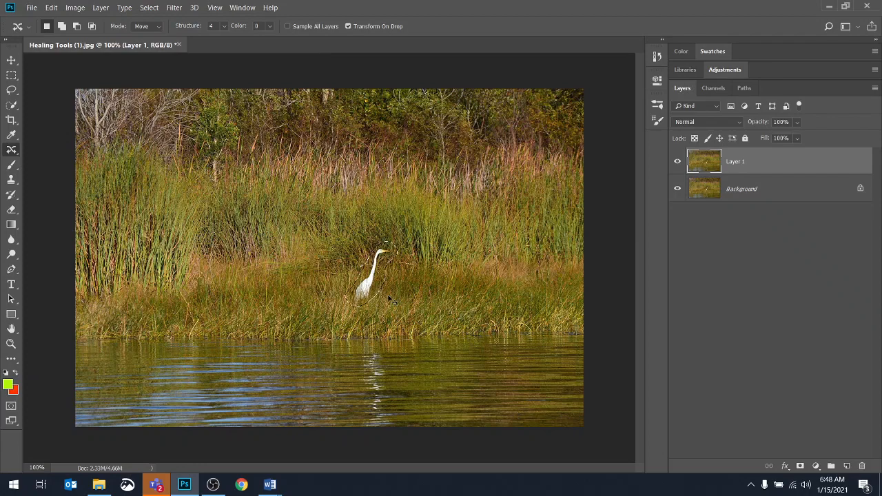
- Replace the selection with a tight outline around the egret and try moving it left with Content-Aware Move
key("ctrl+plus")
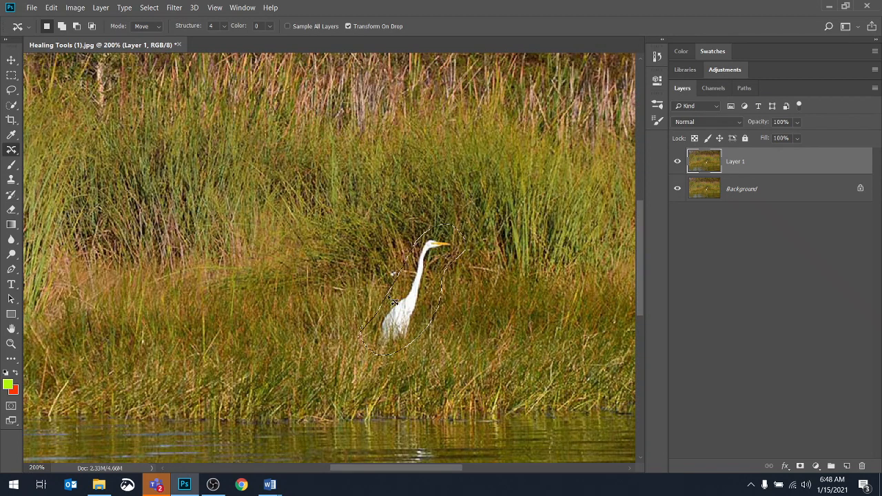
key("ctrl+d")
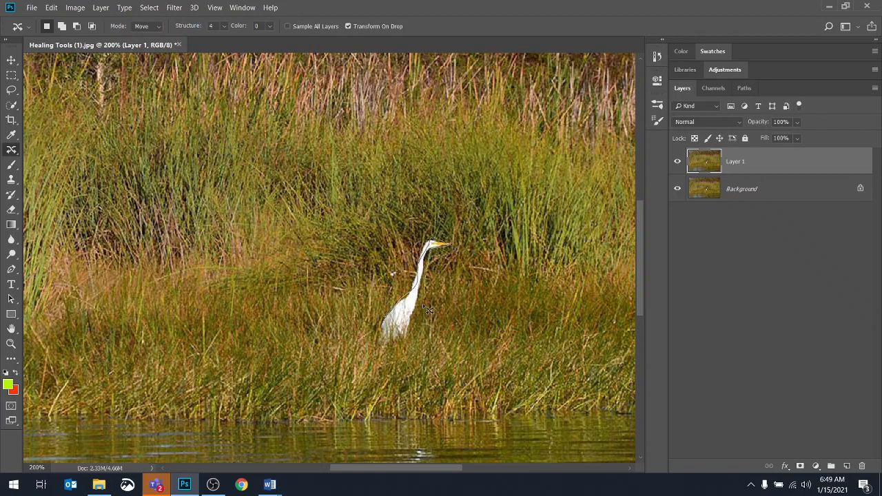
mouse_move(390, 348)
left_mouse_down()
mouse_move(384, 324)
mouse_move(442, 355)
left_mouse_up()
left_click_drag(404, 321, 290, 334)
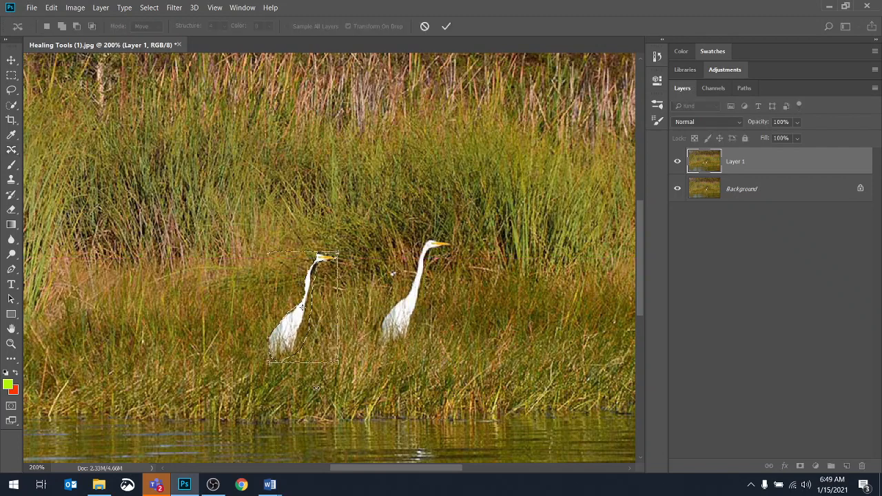
key("Return")
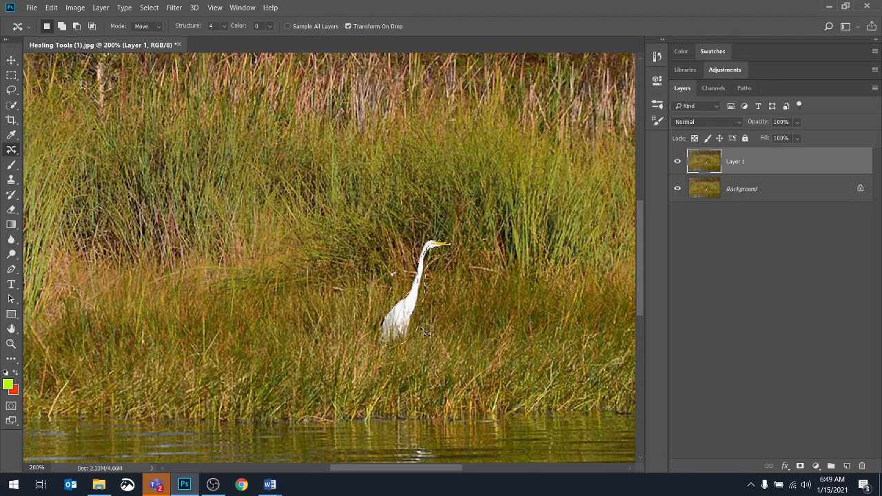
- Outline the egret again with a small margin of grass, move it to the lower left with Content-Aware Move, and deselect
key("ctrl+d")
mouse_move(381, 321)
left_mouse_down()
mouse_move(413, 284)
mouse_move(425, 241)
mouse_move(440, 231)
mouse_move(460, 240)
mouse_move(451, 260)
mouse_move(438, 262)
mouse_move(402, 357)
mouse_move(388, 354)
mouse_move(379, 338)
left_mouse_up()
mouse_move(379, 338)
left_mouse_down()
mouse_move(407, 324)
mouse_move(485, 345)
mouse_move(553, 345)
mouse_move(538, 338)
mouse_move(519, 337)
mouse_move(575, 358)
left_mouse_up()
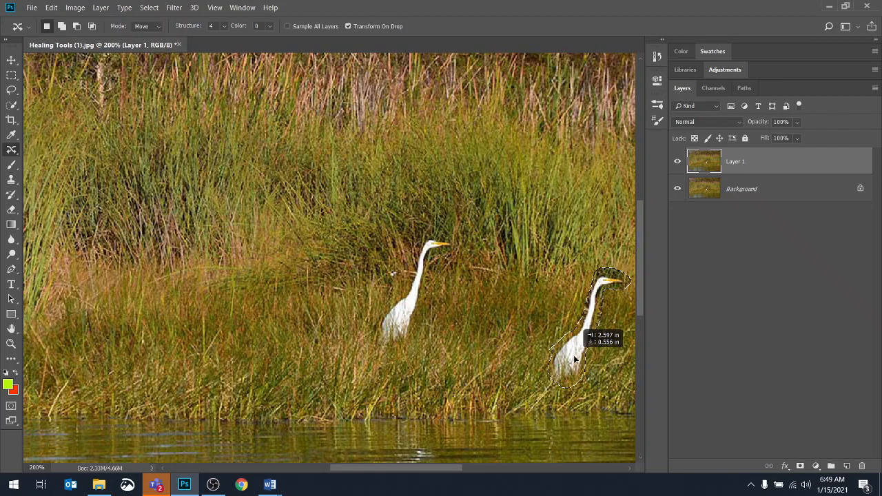
left_click_drag(576, 358, 288, 351)
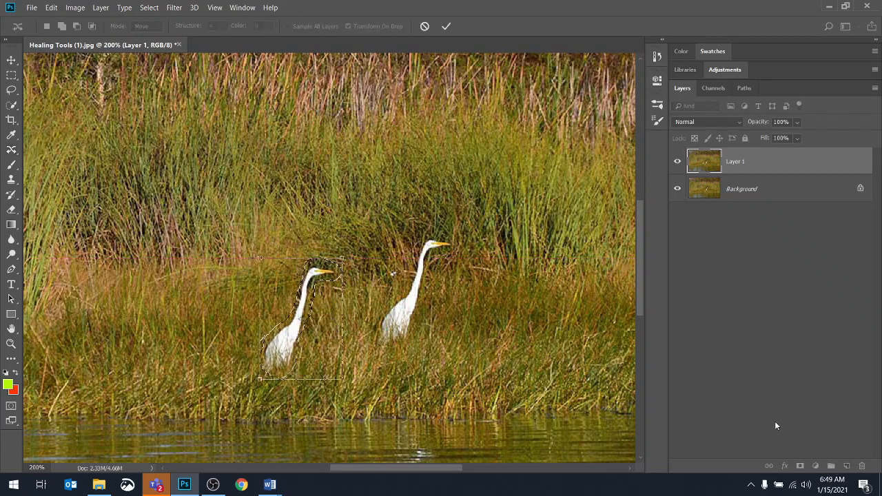
key("Return")
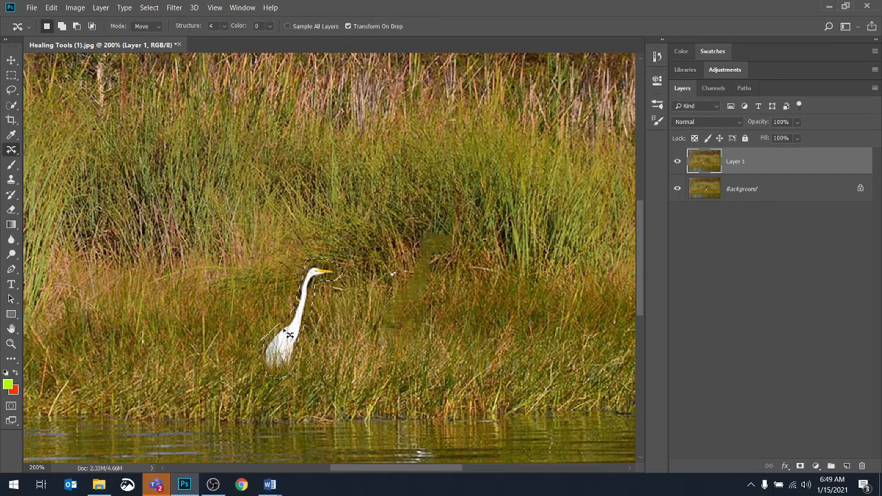
key("ctrl+d")
- Switch to the Healing Brush Tool and reduce the brush to size 60
right_click(18, 150)
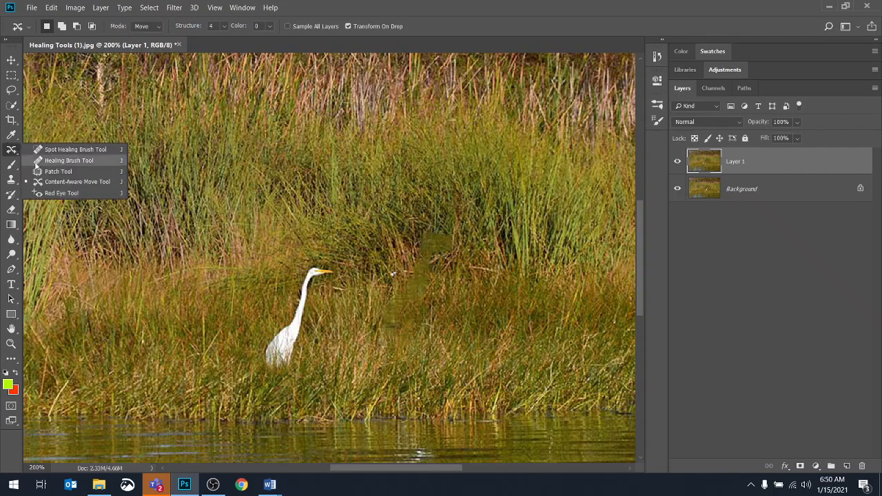
left_click(83, 159)
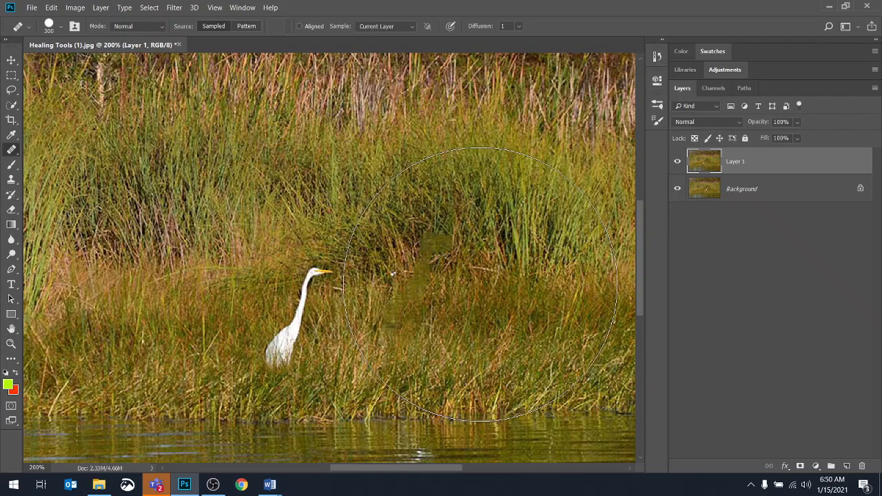
key("bracketleft")
key("bracketleft")
key("bracketleft")
key("bracketleft")
key("bracketleft")
key("bracketleft")
key("bracketleft")
key("bracketleft")
key("bracketleft")
key("bracketleft")
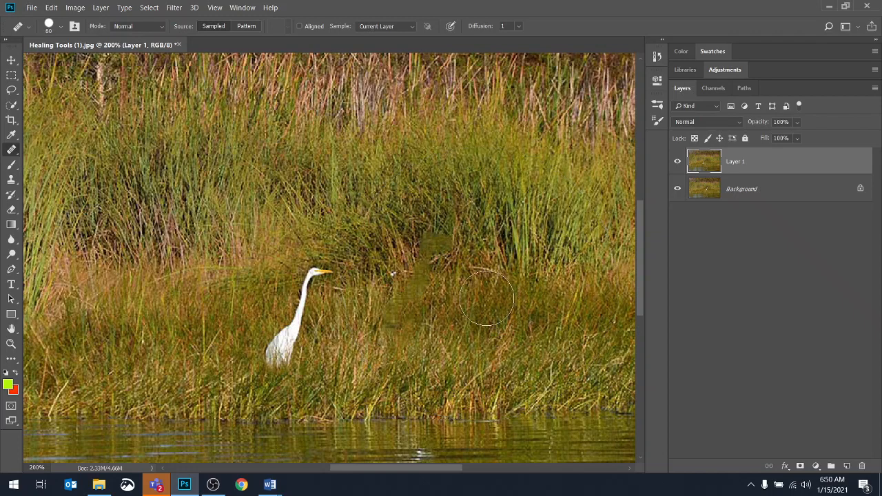
- Heal the smudged grass where the egret stood with samples of nearby grass, reducing the brush to size 35 for the finer touch-ups
left_click(462, 321, "alt")
mouse_move(406, 336)
left_mouse_down()
mouse_move(397, 315)
mouse_move(412, 304)
left_mouse_up()
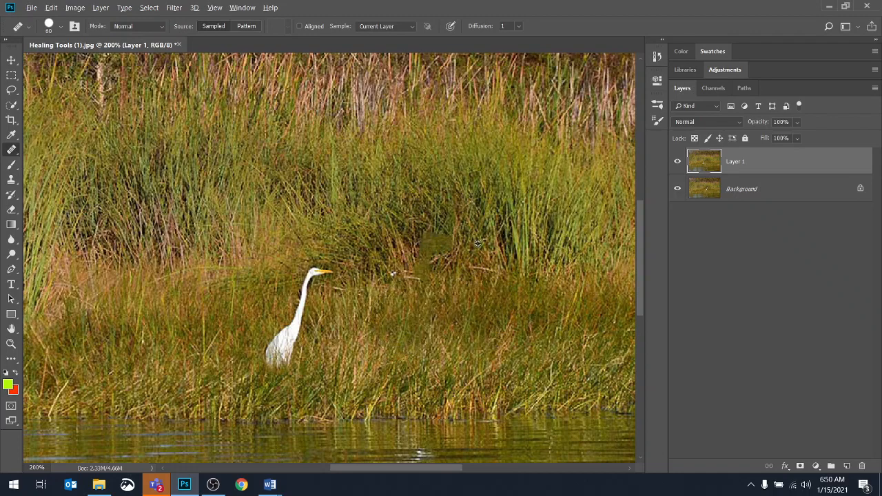
left_click_drag(461, 242, 429, 245)
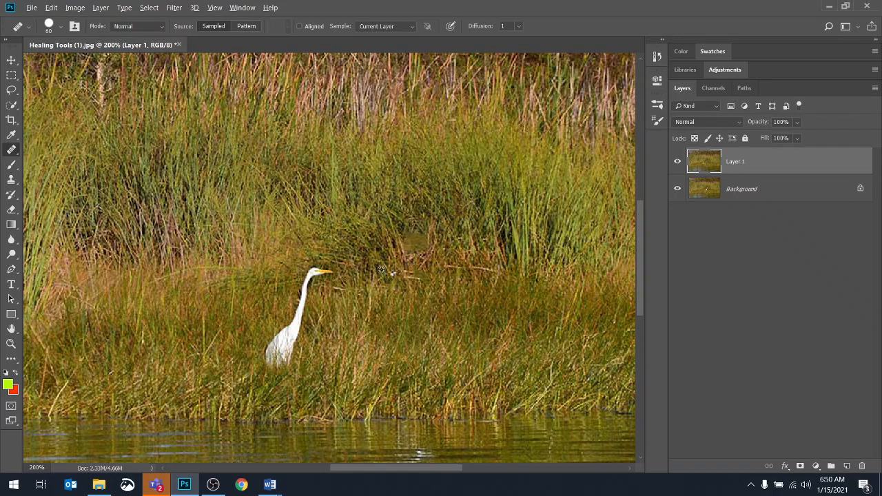
left_click(376, 248, "alt")
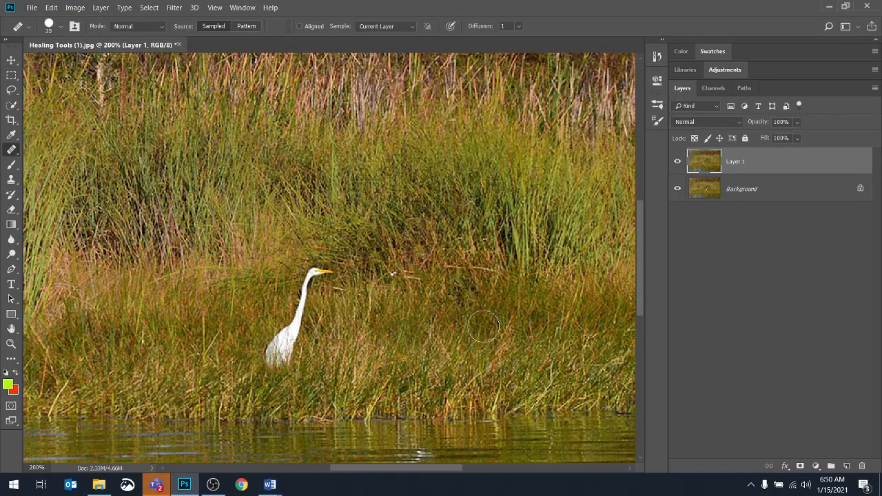
left_click(529, 364)
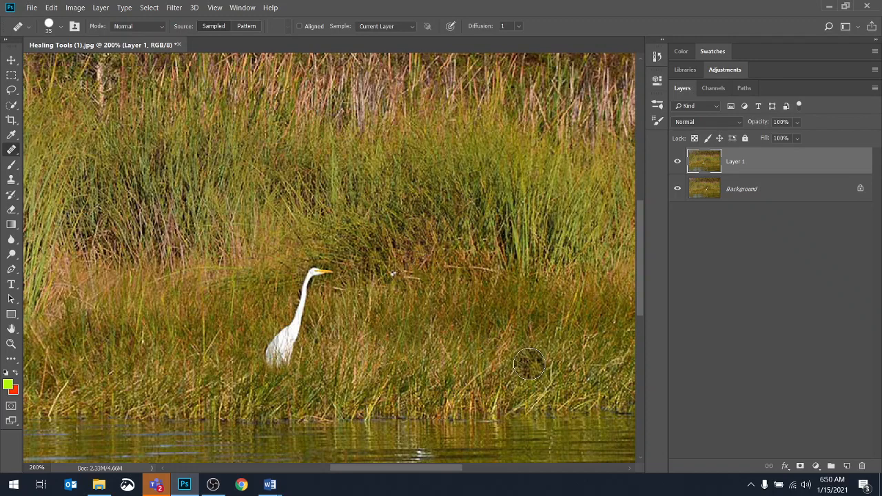
- Close the egret image without saving its changes and open Healing Tools (7).jpg from the Healing Tools Demo folder in Photoshop
right_click(17, 155)
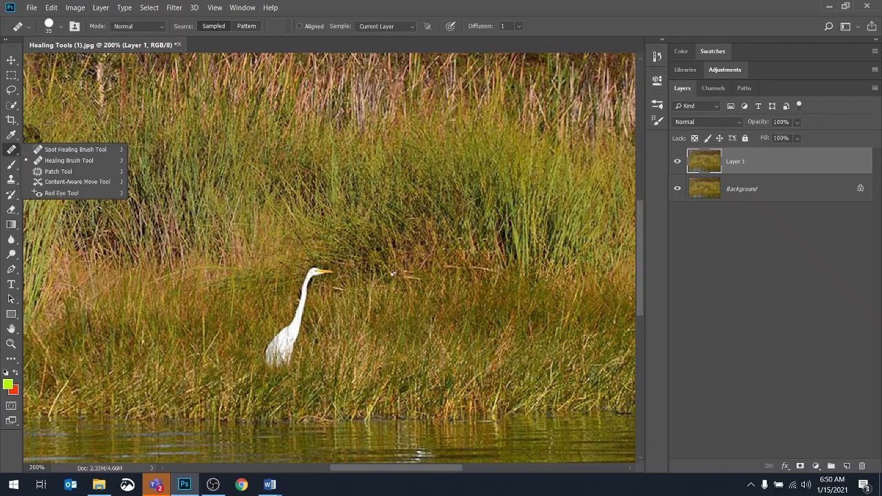
left_click(178, 45)
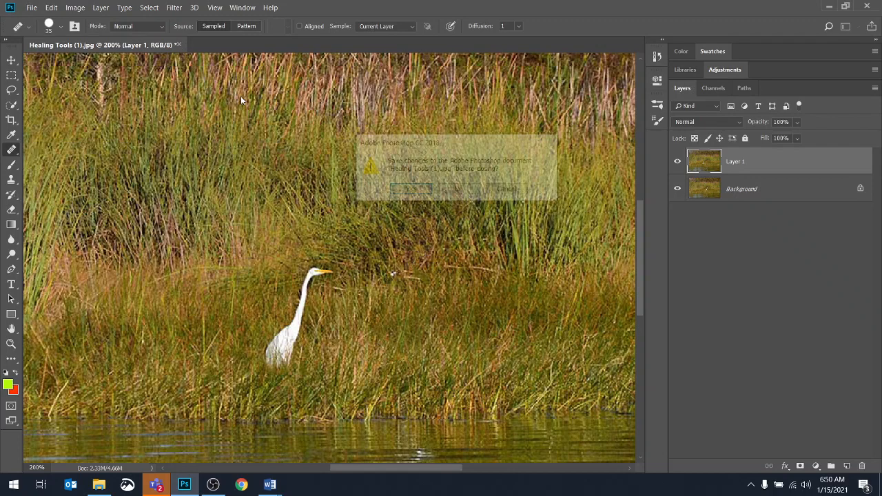
left_click(461, 189)
left_click(100, 486)
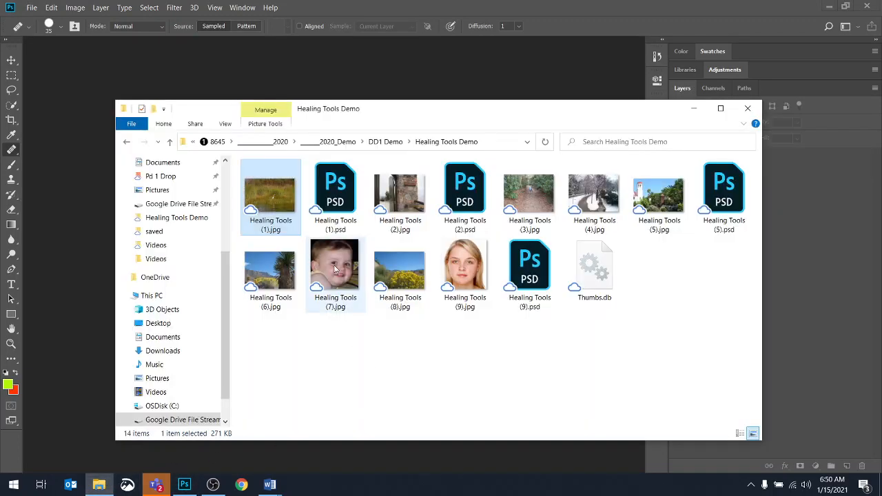
mouse_move(336, 269)
left_mouse_down()
mouse_move(47, 270)
mouse_move(71, 261)
left_mouse_up()
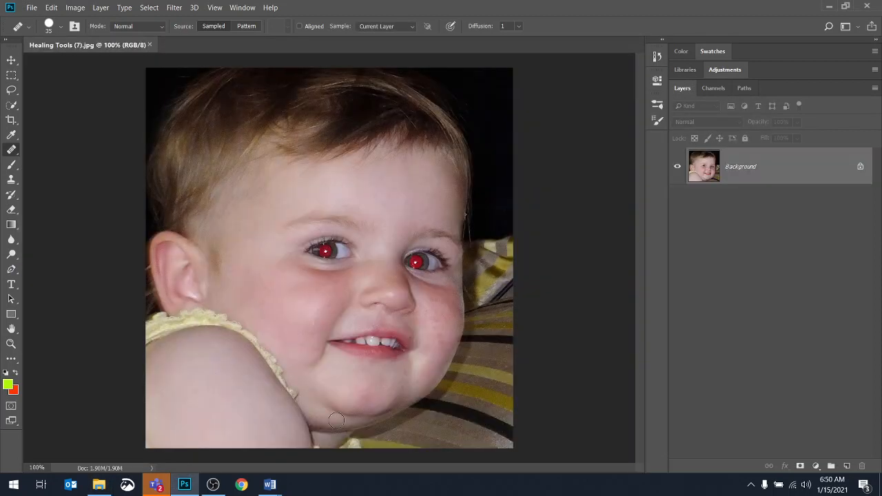
- Try the Red Eye Tool on both of the child's pupils and undo the correction
right_click(13, 151)
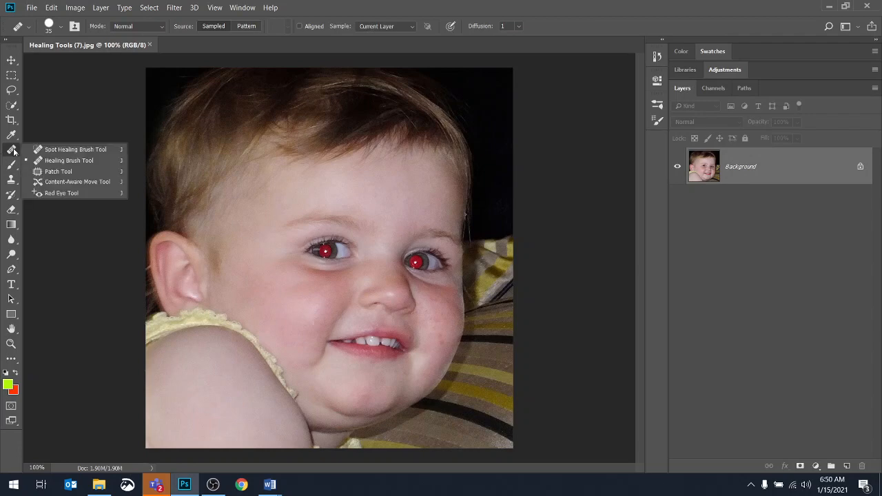
left_click(61, 193)
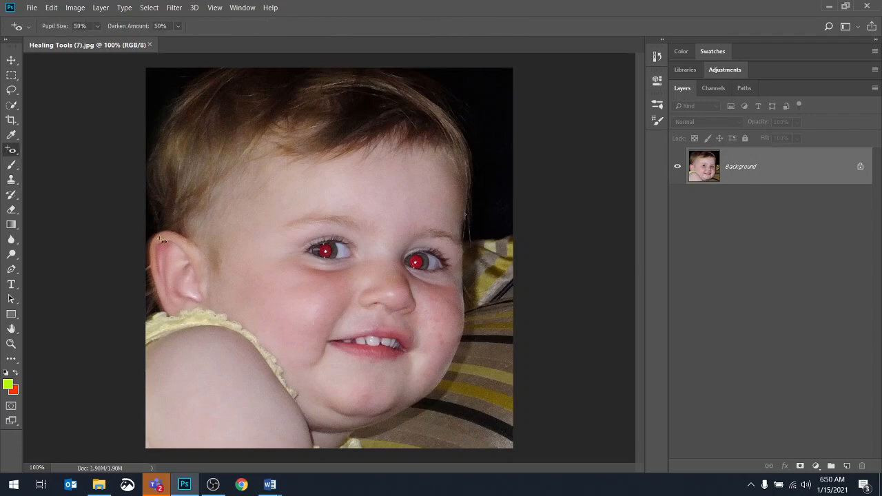
left_click(329, 252)
left_click(431, 281)
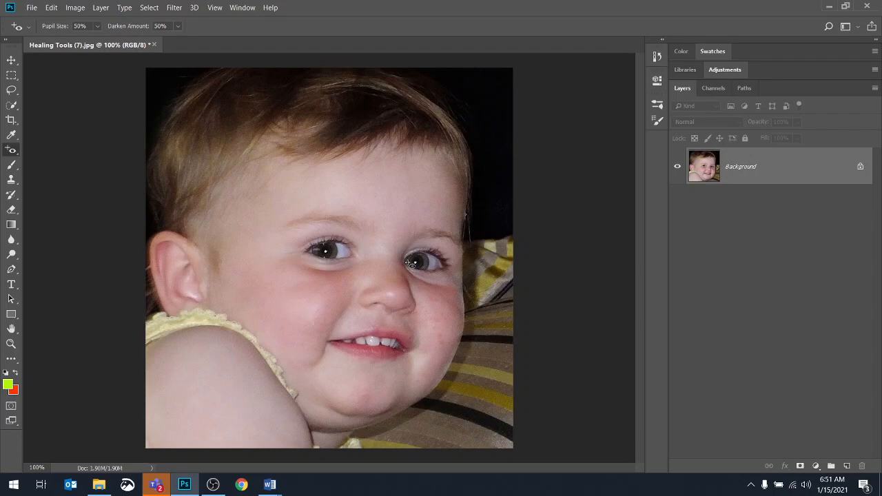
key("ctrl+z")
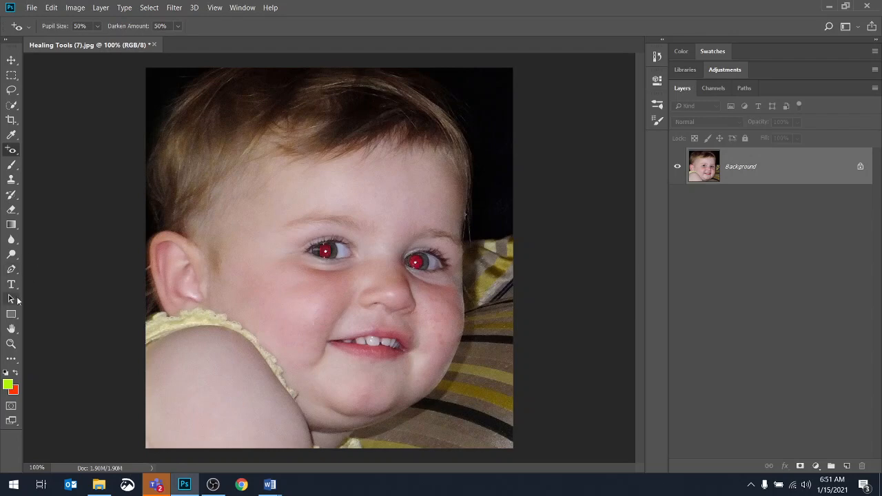
- Try covering both red pupils with a black Brush of size 45, using the default colors, and undo the paint
key("b")
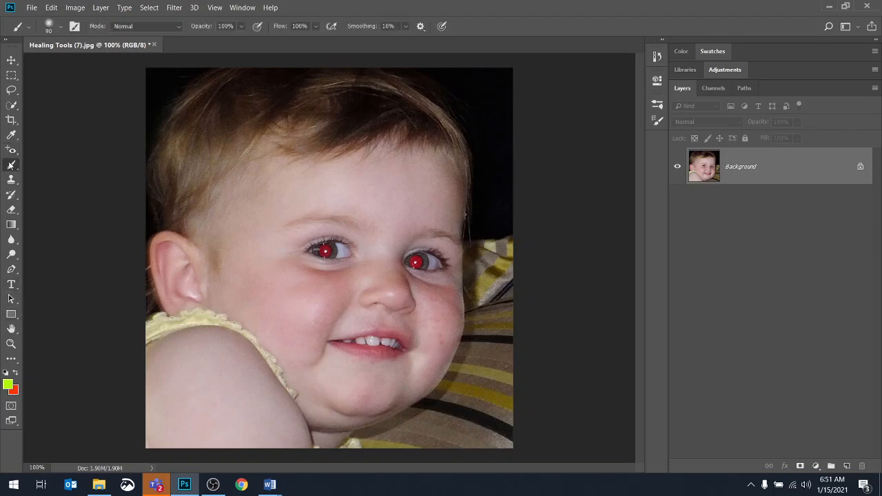
left_click(6, 373)
key("bracketleft")
key("bracketleft")
key("bracketleft")
key("bracketleft")
key("bracketleft")
left_click(325, 253)
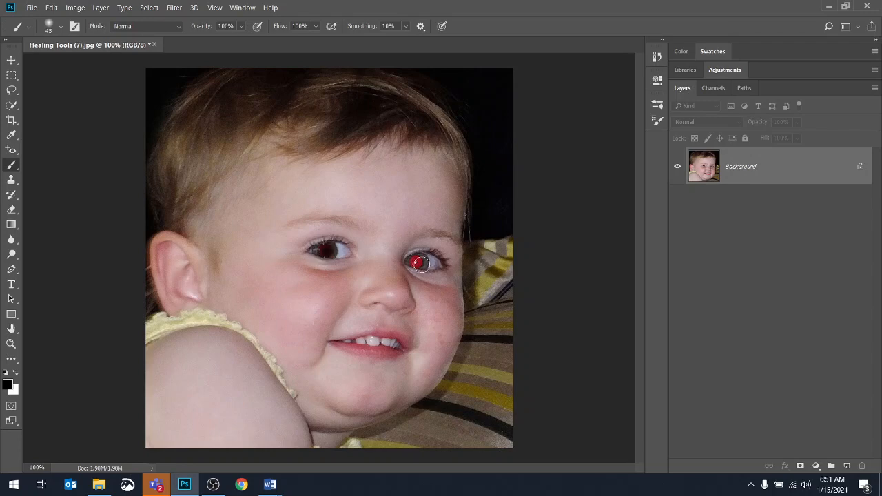
left_click(418, 263)
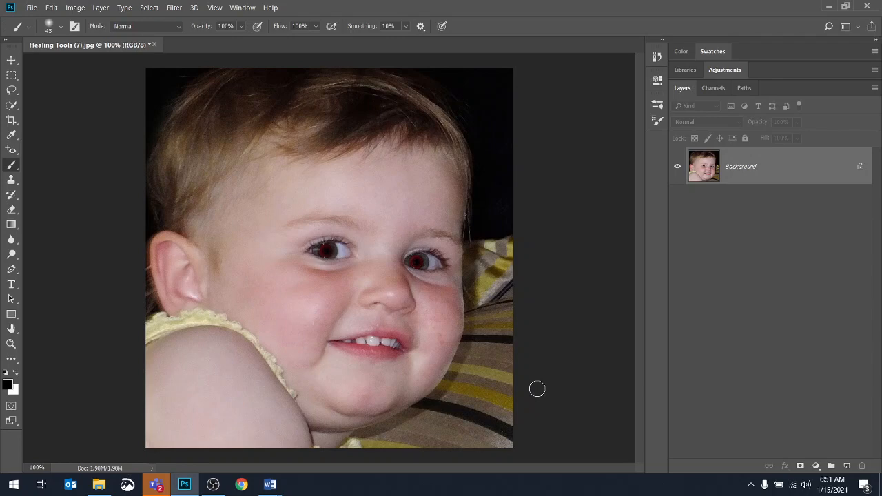
key("ctrl+z")
key("ctrl+z")
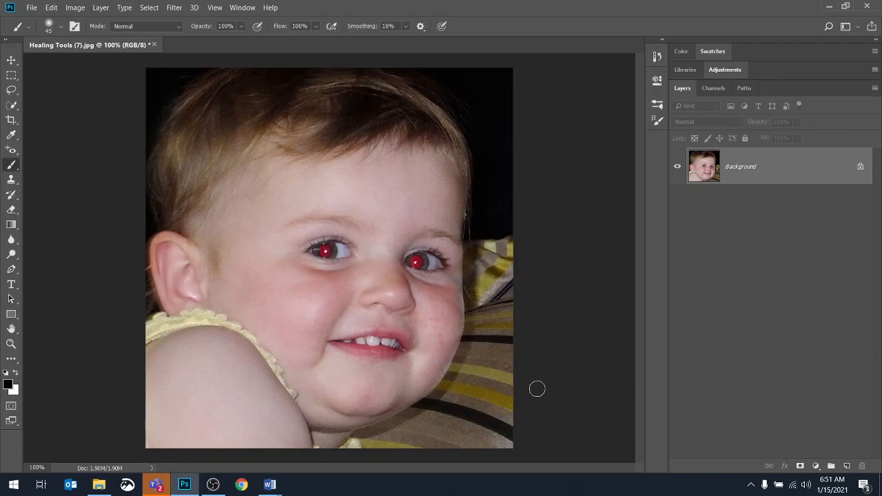
- Remove the red from both of the child's pupils with the Red Eye Tool at 50% pupil size and 50% darken amount
left_click(13, 150)
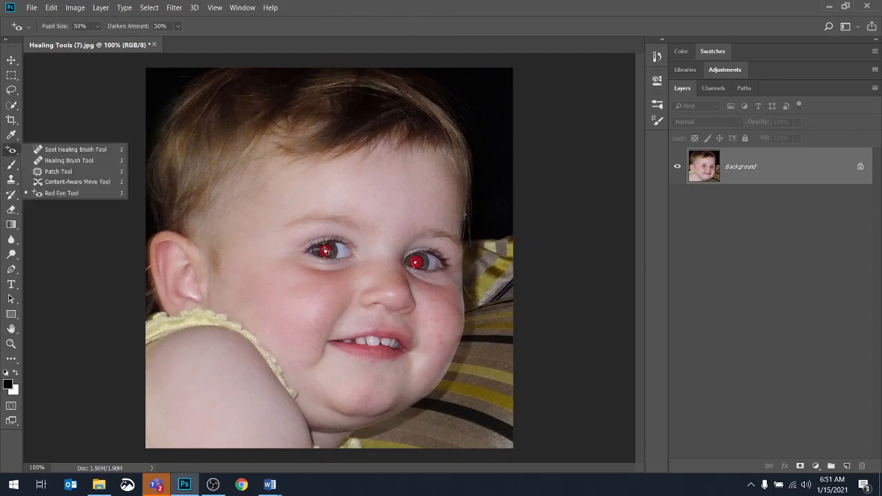
left_click(328, 252)
left_click(328, 252)
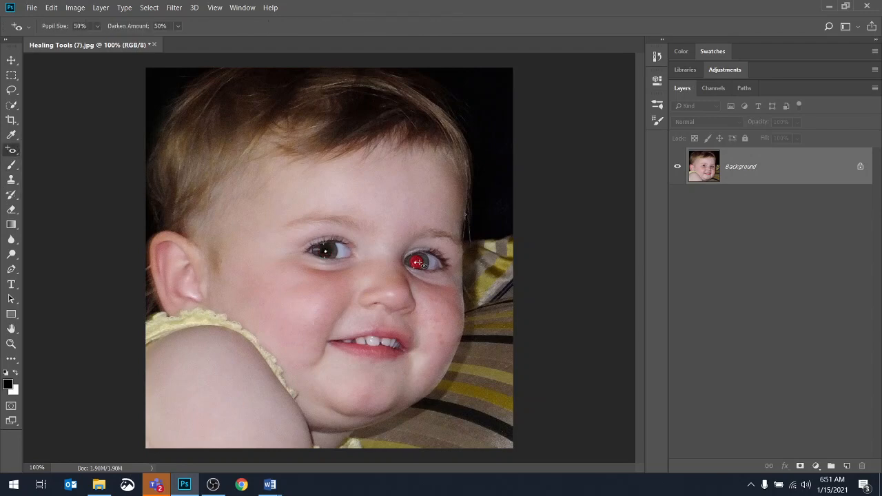
left_click(417, 263)
right_click(17, 152)
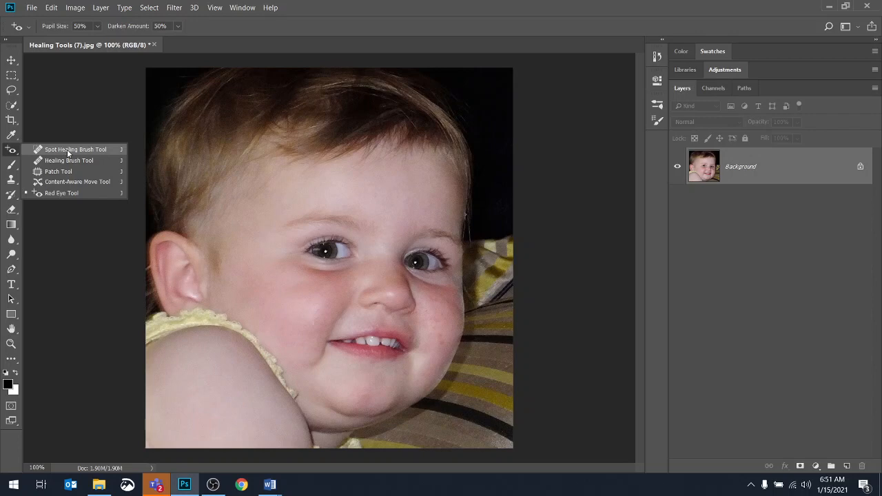